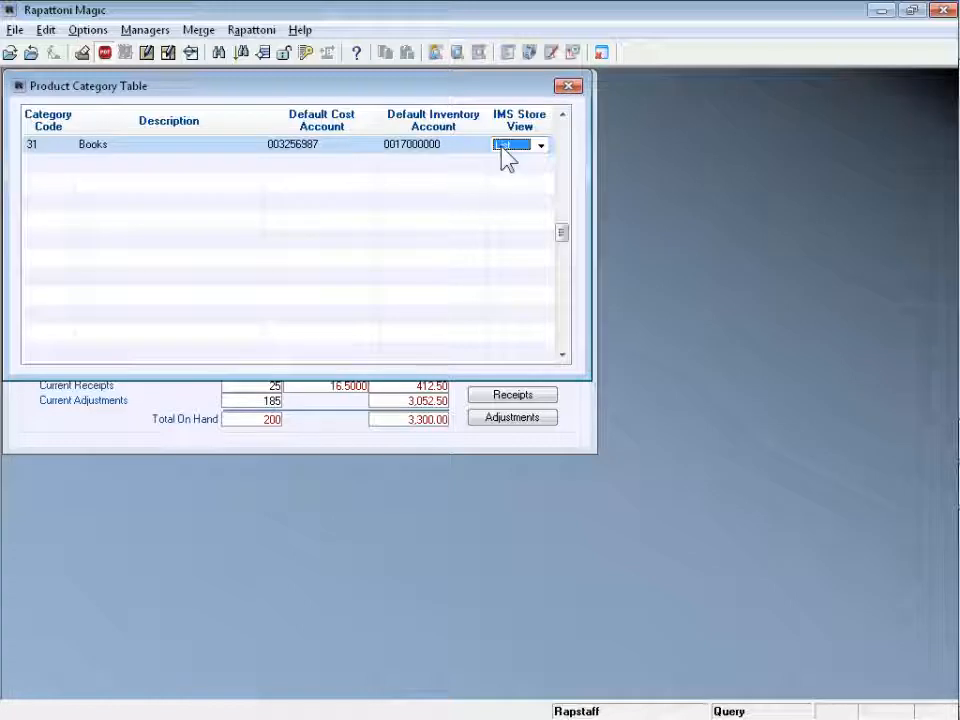
# Review the IMS Store View choices for the Books product category, then close the category table.
pyautogui.hotkey('ctrl', 'm')
pyautogui.click(543, 149)
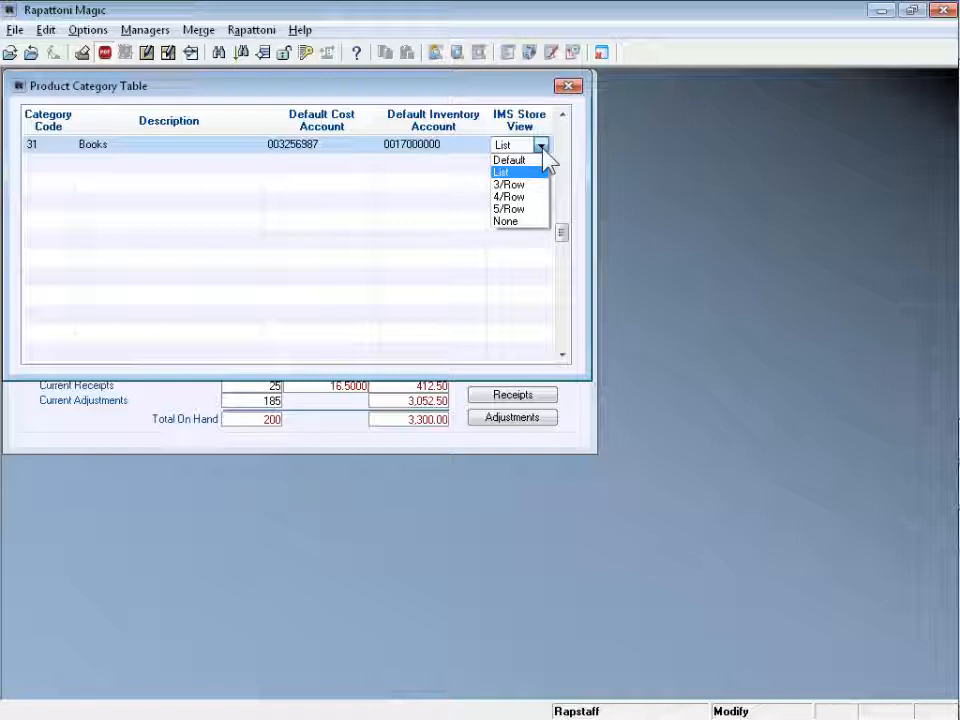
pyautogui.press('Escape')
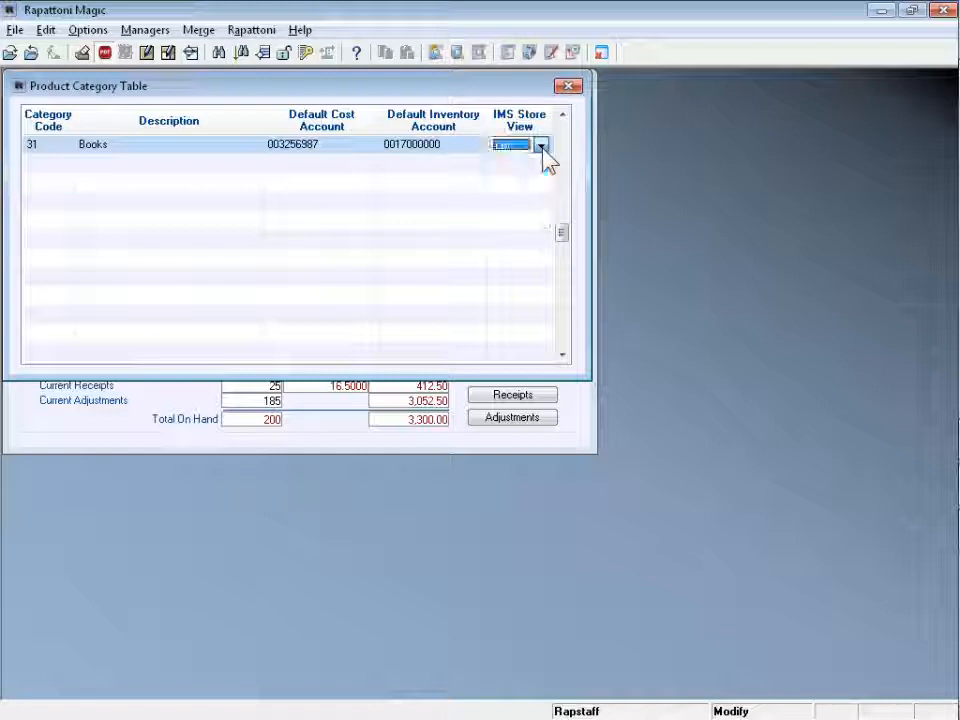
pyautogui.press('Escape')
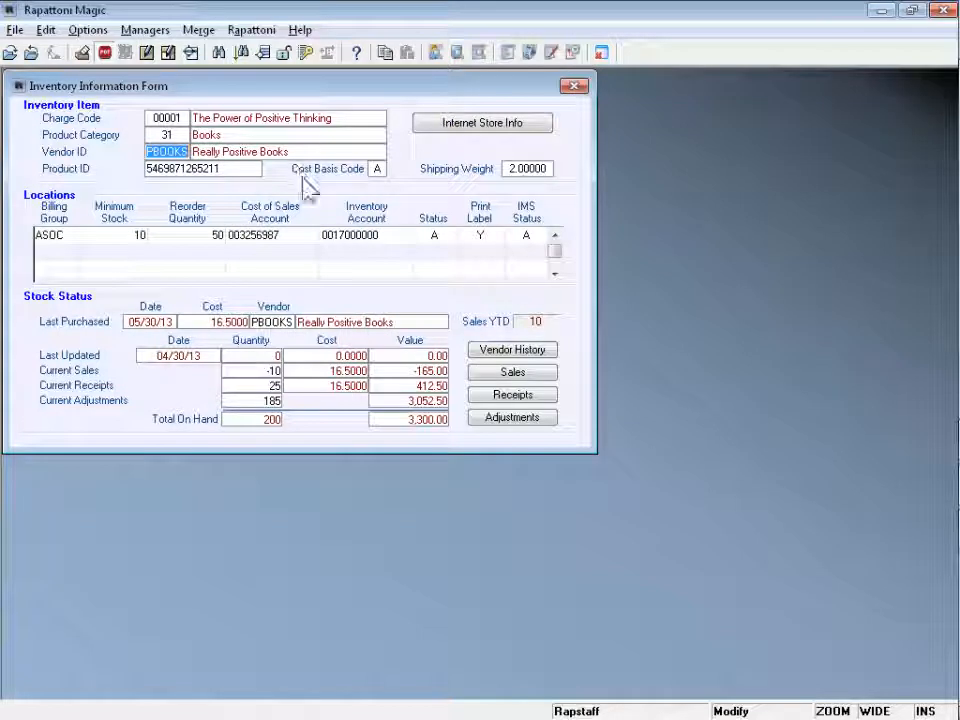
# Open the Internet Store Info for The Power of Positive Thinking inventory item.
pyautogui.click(527, 241)
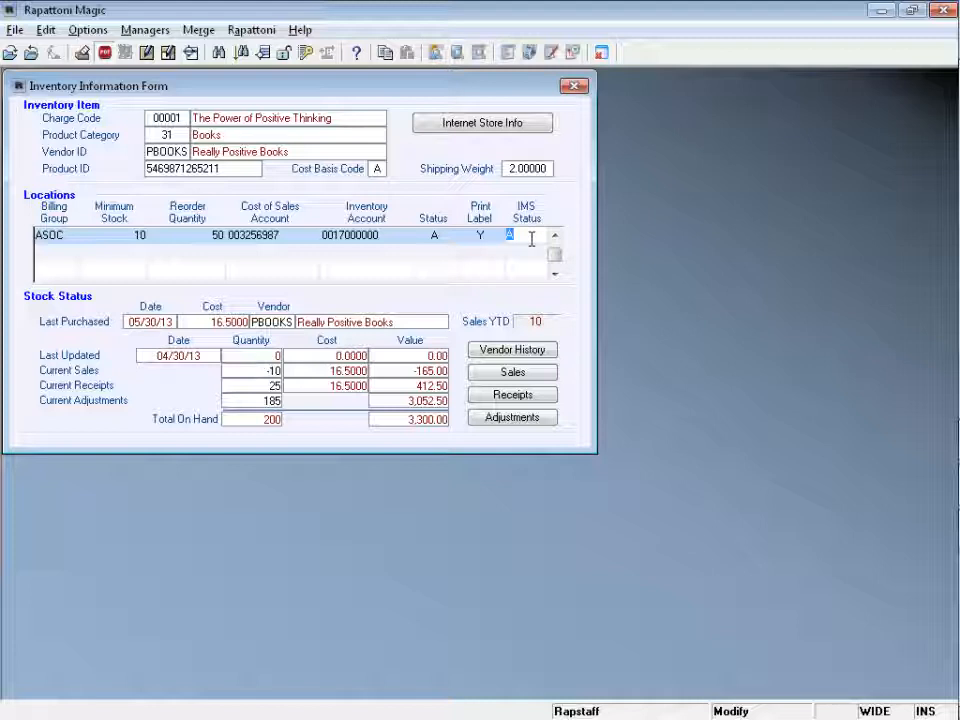
pyautogui.click(545, 169)
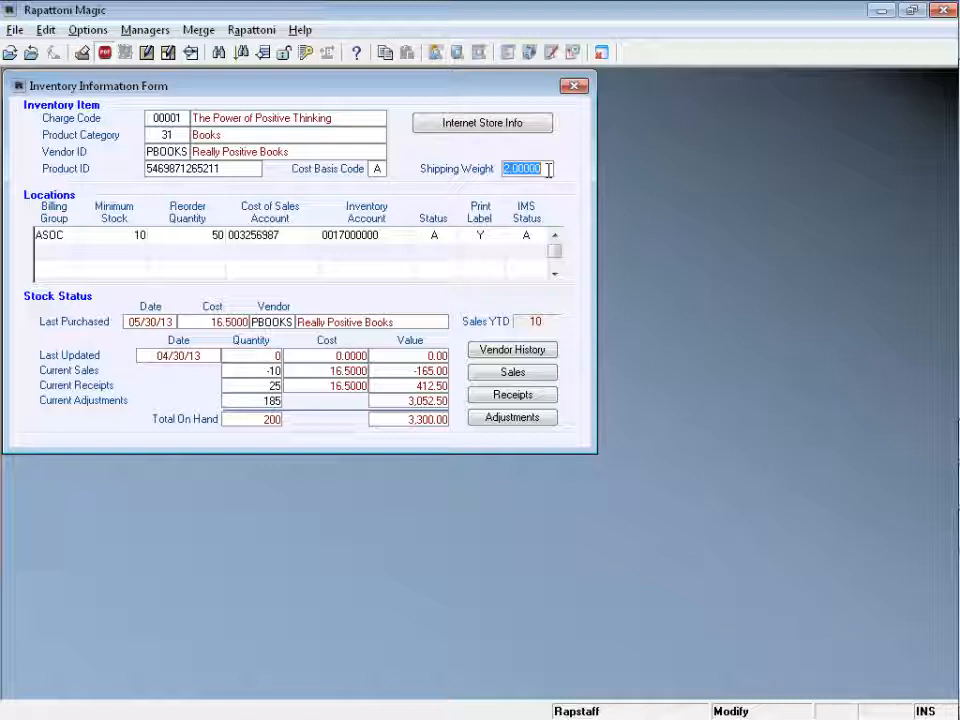
pyautogui.click(488, 140)
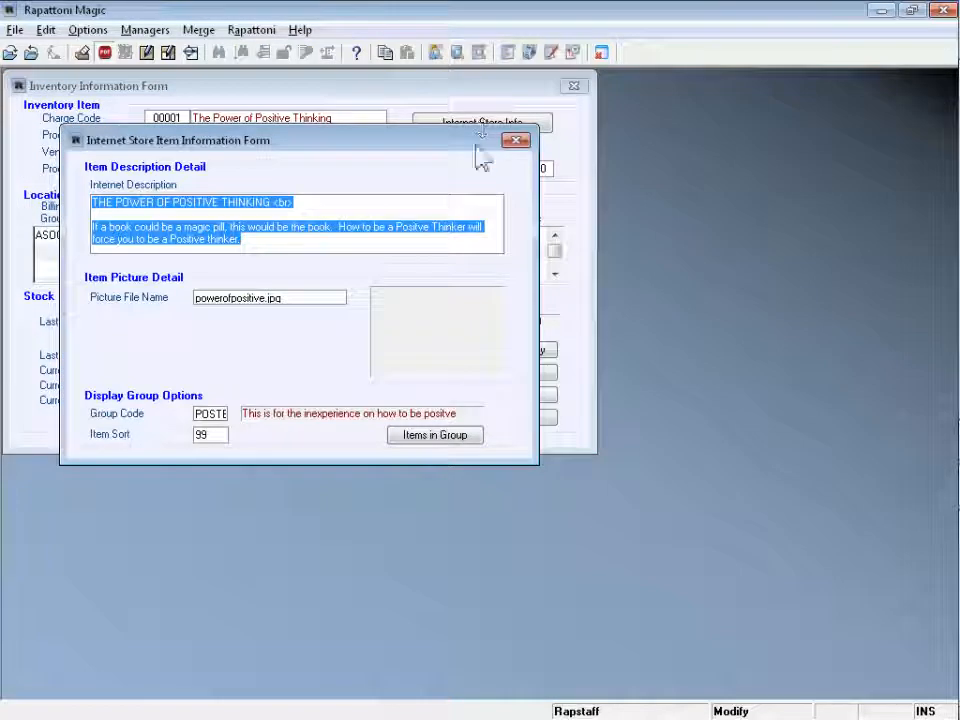
# Examine the item's Internet Description text, including its title line and <br> tag.
pyautogui.click(447, 209)
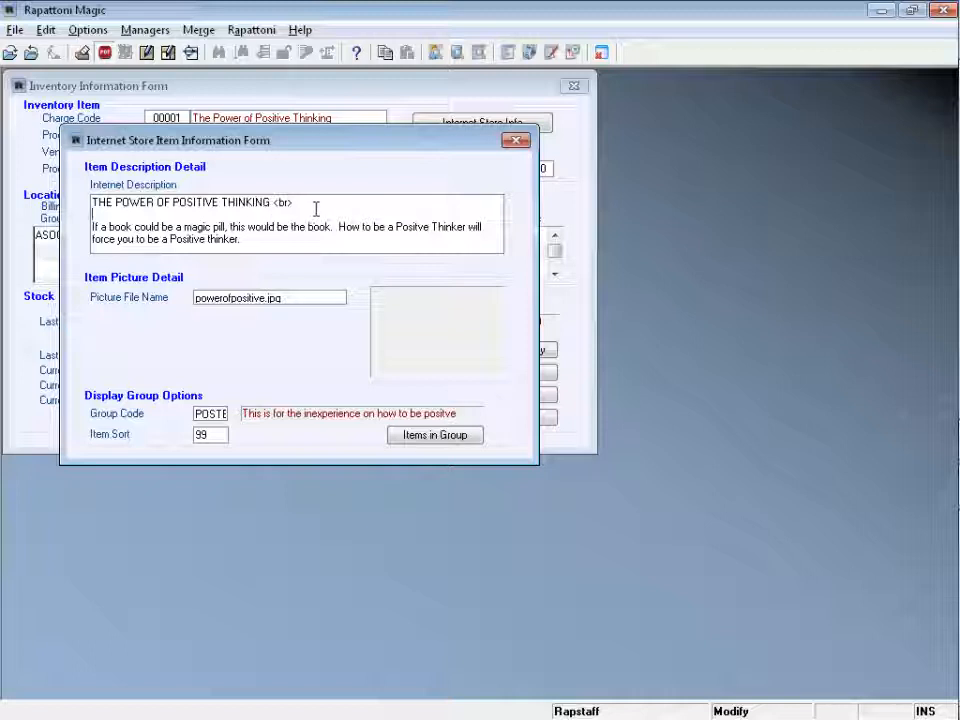
pyautogui.moveTo(316, 208); pyautogui.dragTo(88, 206)
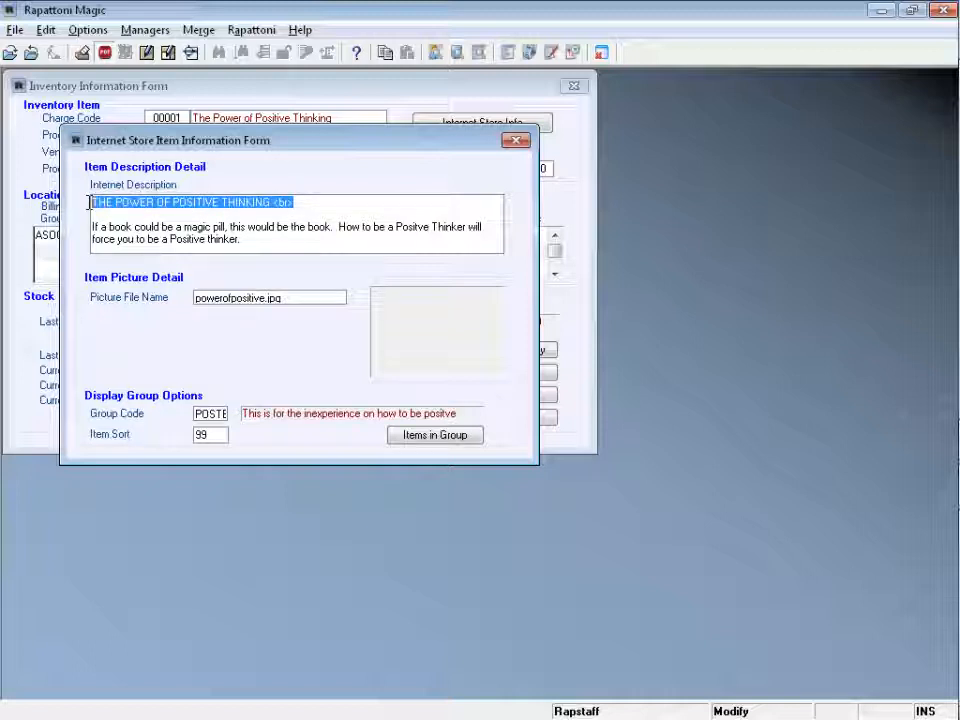
pyautogui.click(324, 207)
pyautogui.click(249, 244)
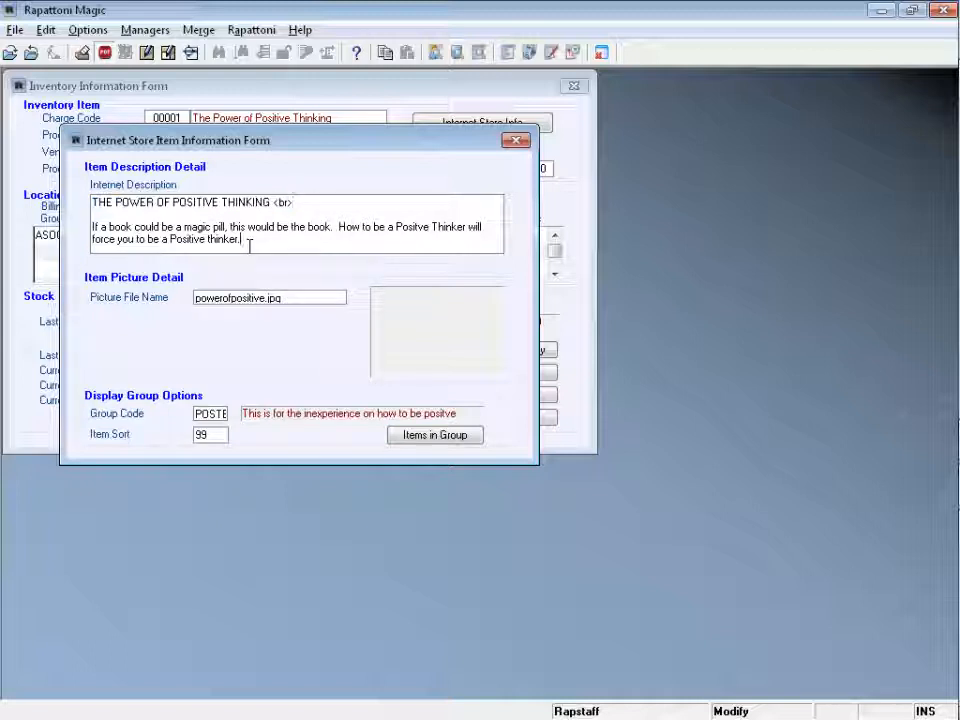
pyautogui.moveTo(249, 244); pyautogui.dragTo(81, 228)
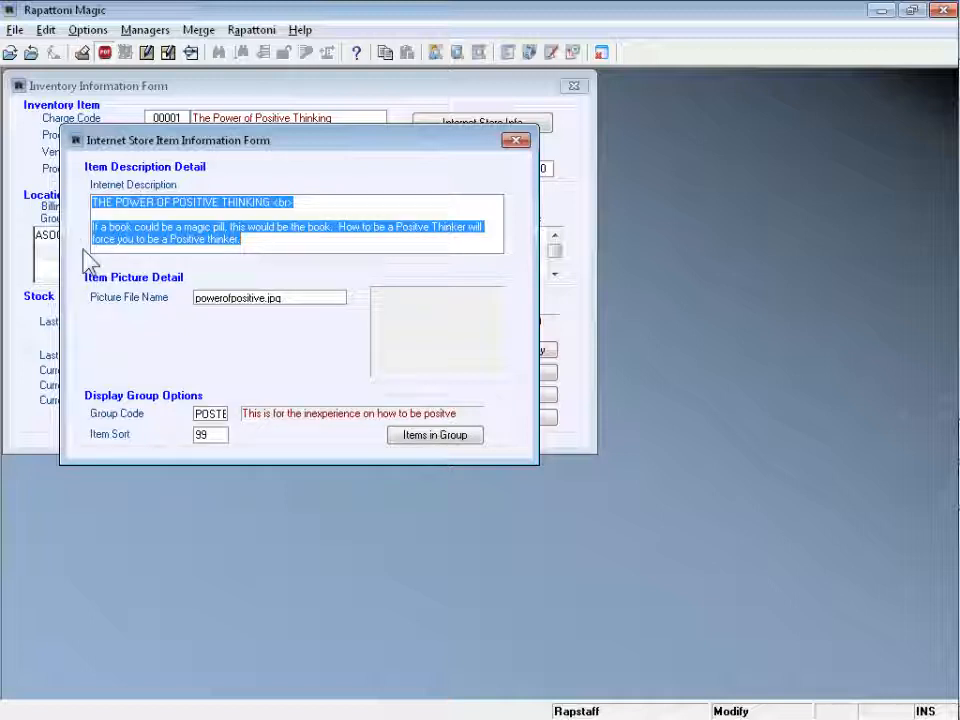
pyautogui.click(256, 244)
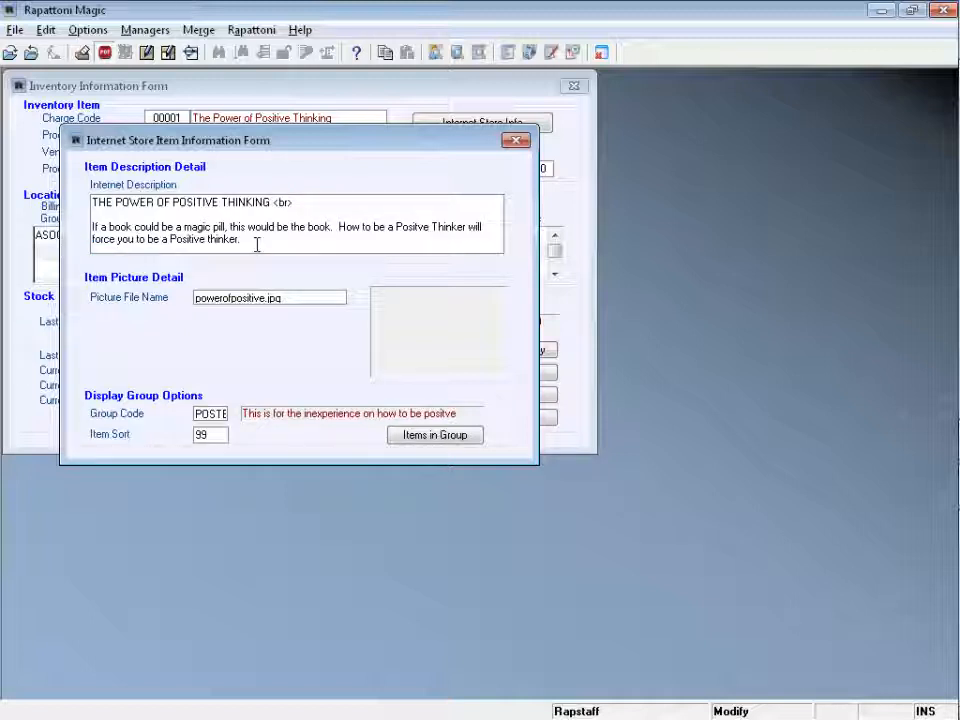
# Browse the available picture files for the item's Picture File Name without choosing one.
pyautogui.doubleClick(242, 298)
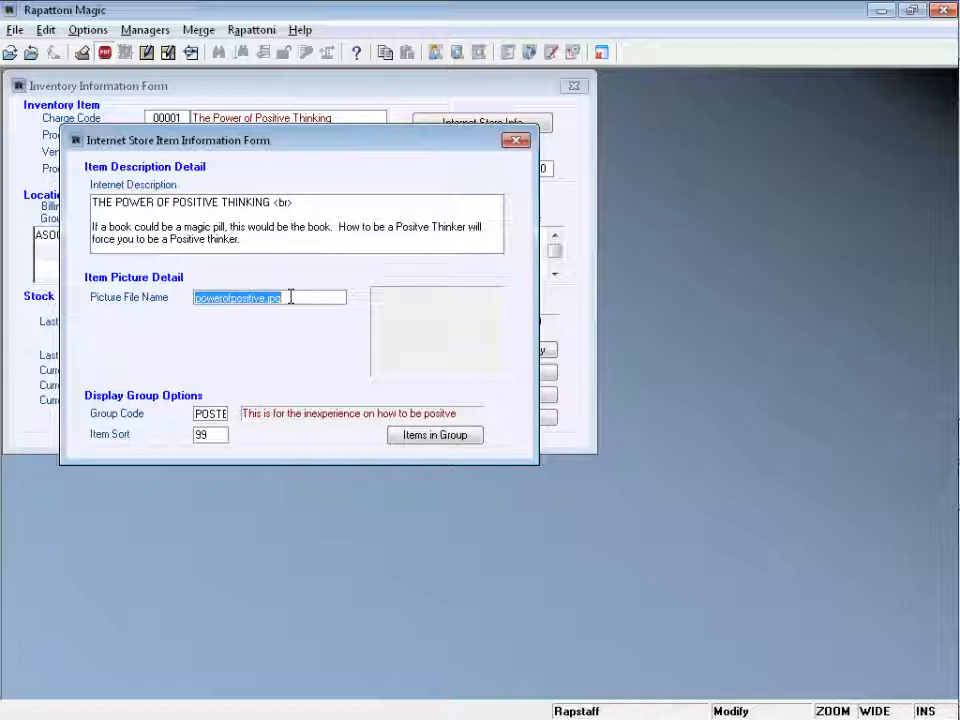
pyautogui.doubleClick(291, 297)
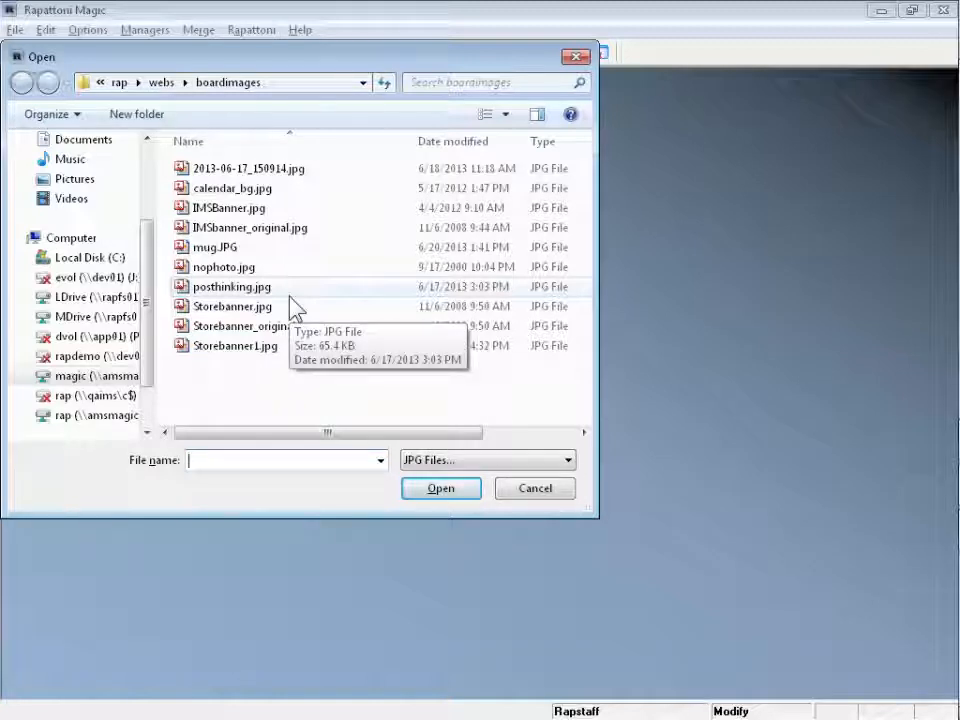
pyautogui.click(576, 58)
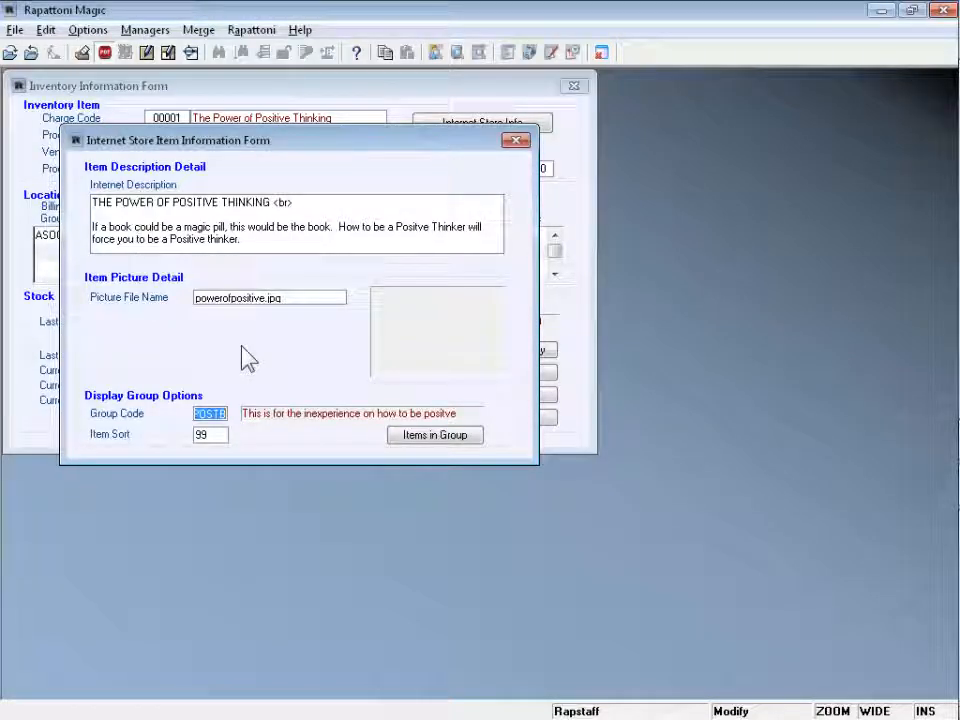
pyautogui.click(300, 319)
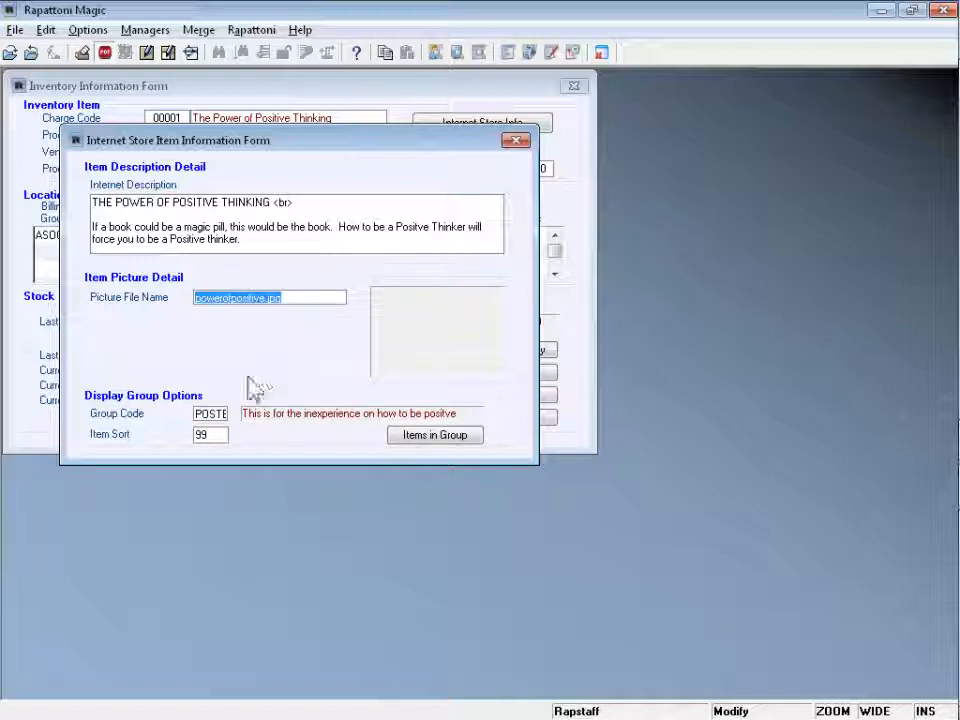
pyautogui.click(215, 417)
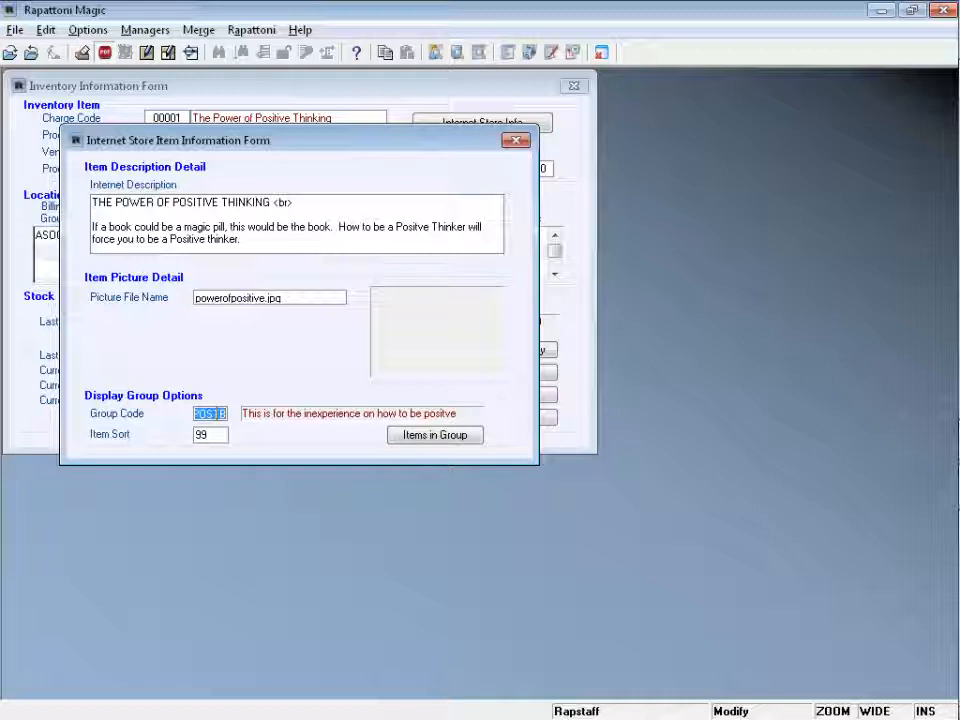
# Open the group code lookup and review the POSTB group's information, descriptions and picture file name.
pyautogui.doubleClick(215, 413)
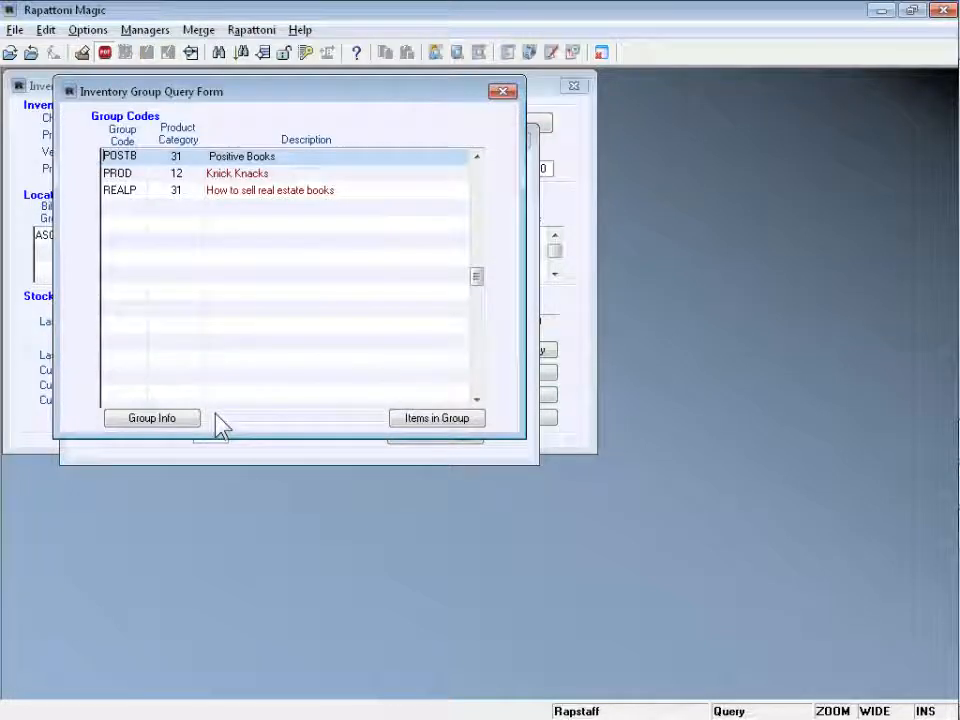
pyautogui.click(152, 420)
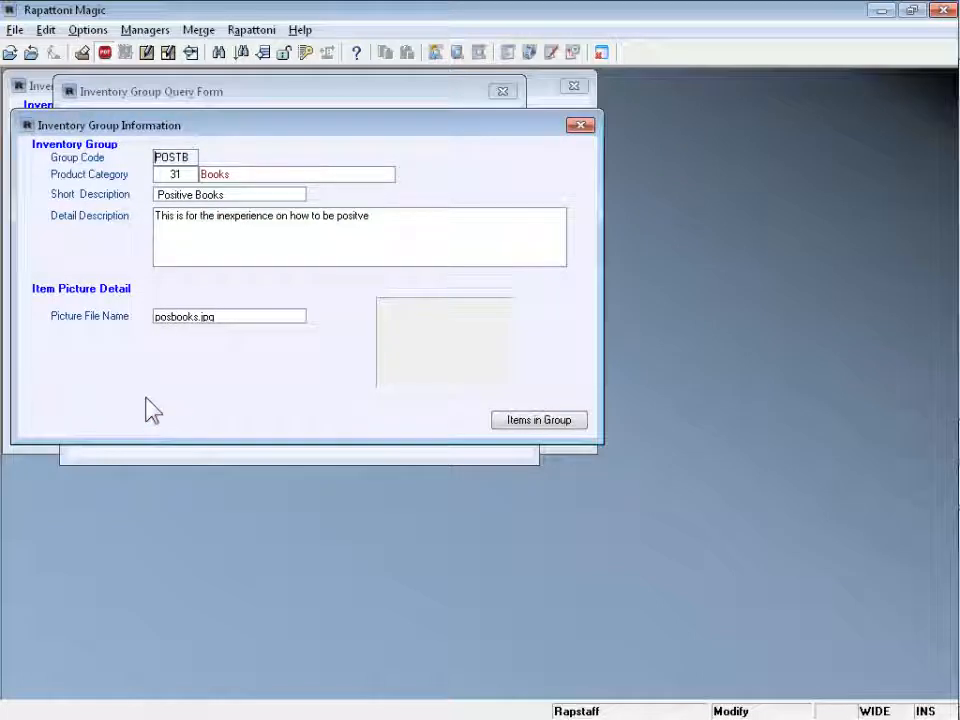
pyautogui.click(185, 174)
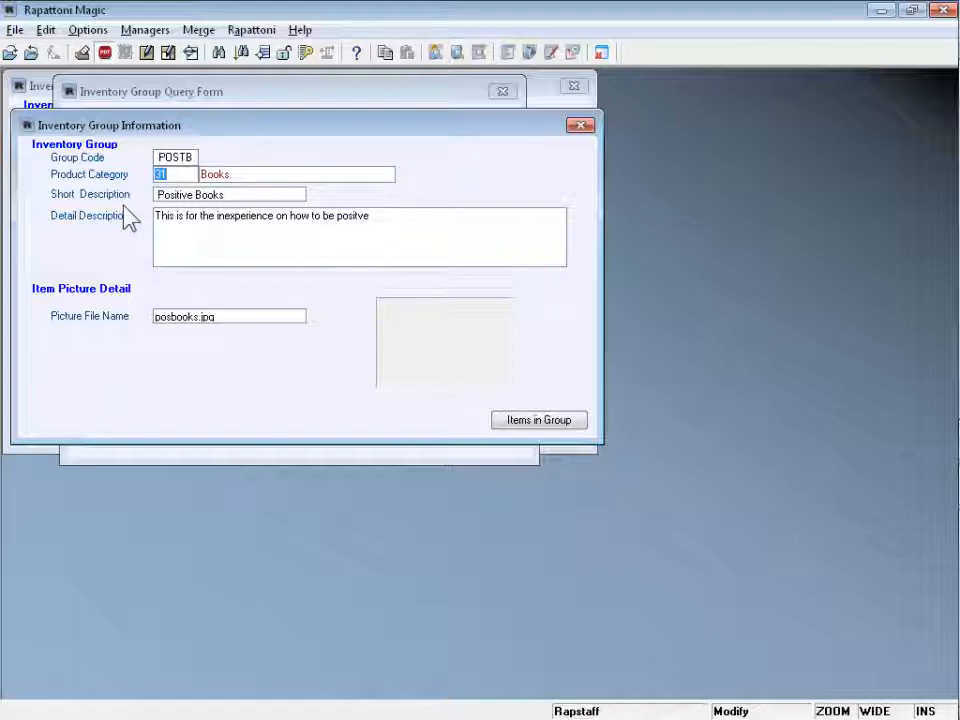
pyautogui.click(231, 196)
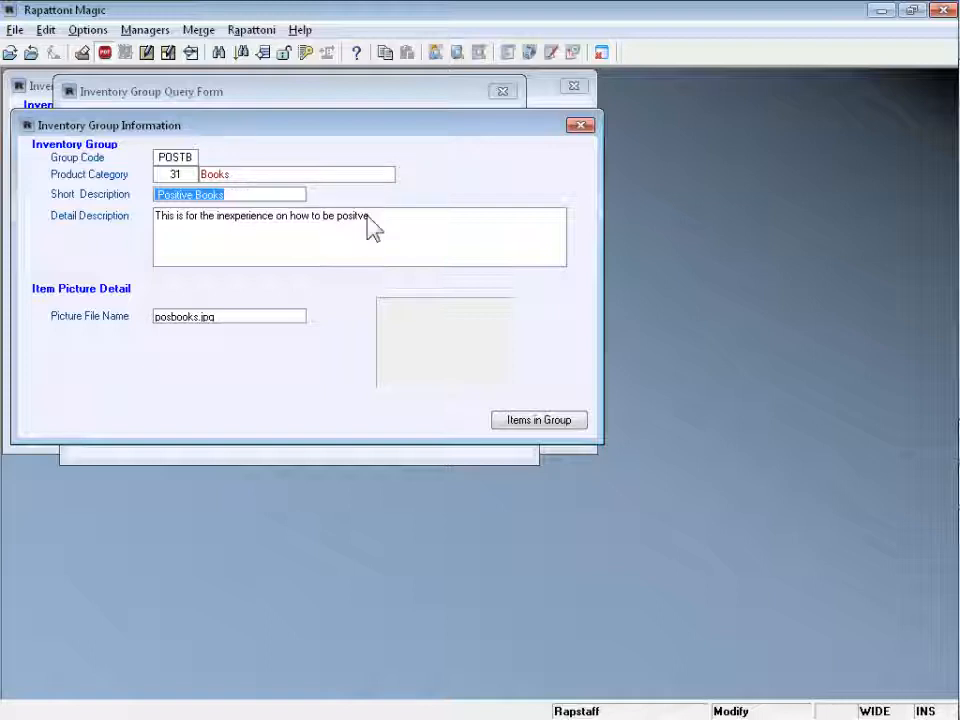
pyautogui.click(396, 216)
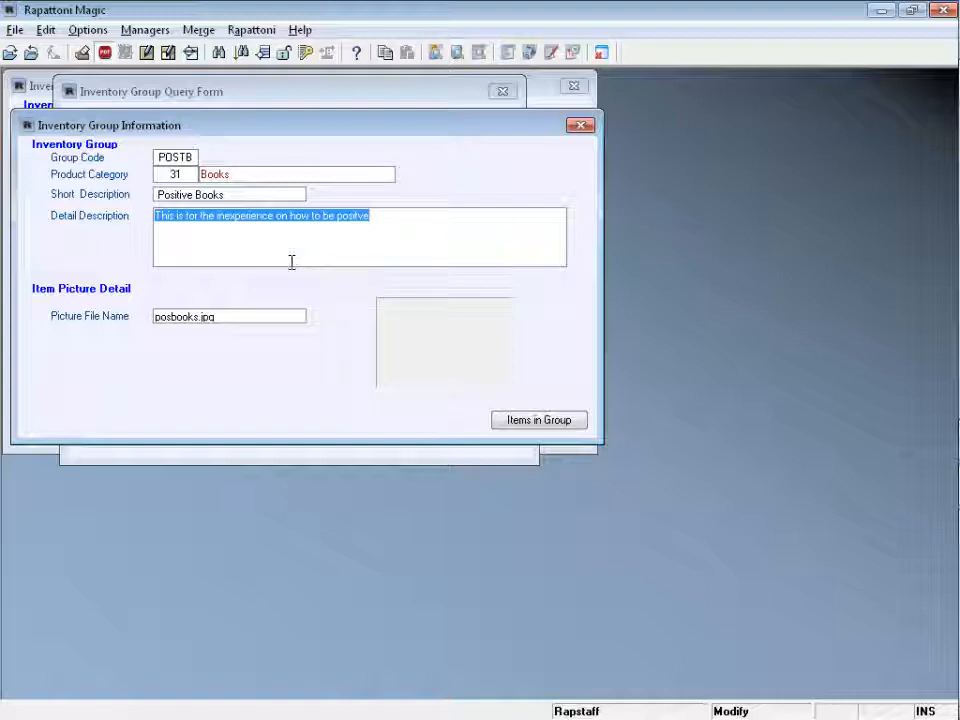
pyautogui.click(177, 316)
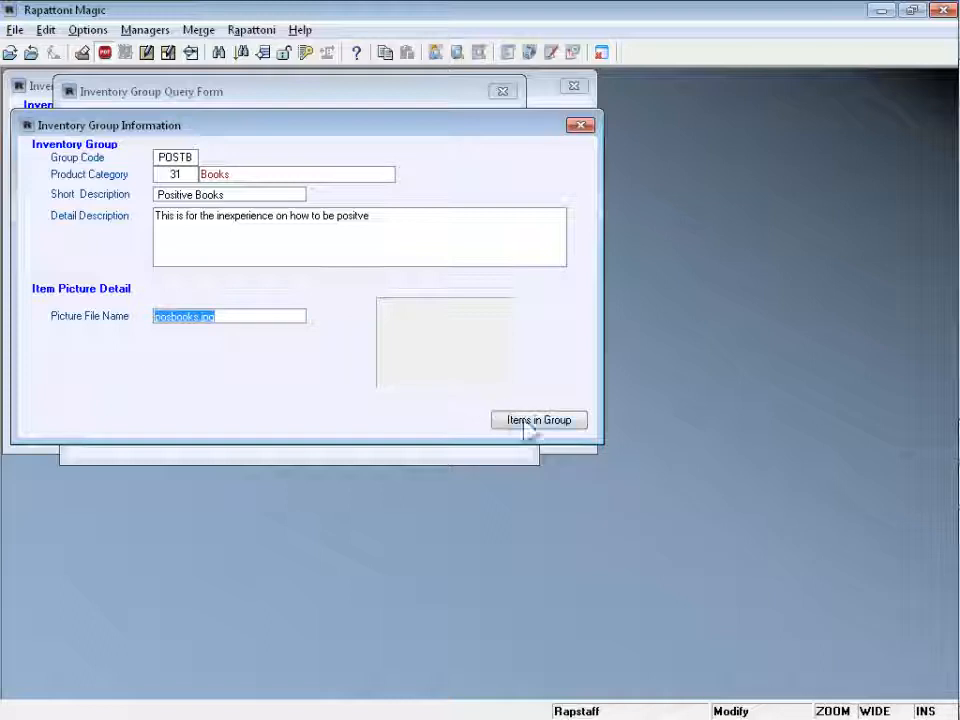
# View the items in the POSTB group, then close all open inventory forms.
pyautogui.click(577, 432)
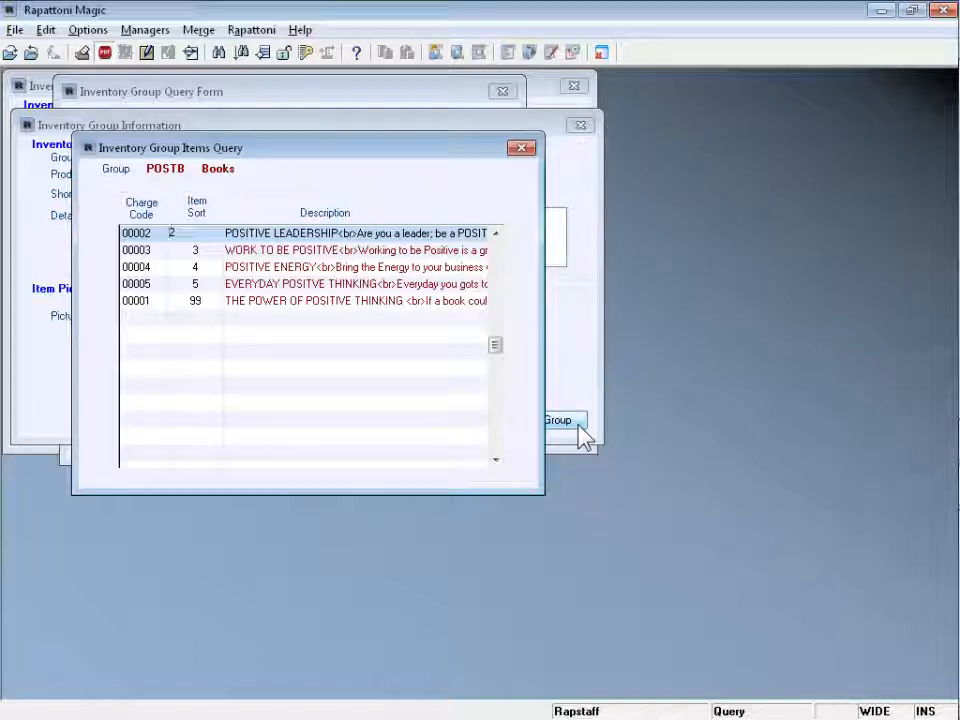
pyautogui.press('Escape')
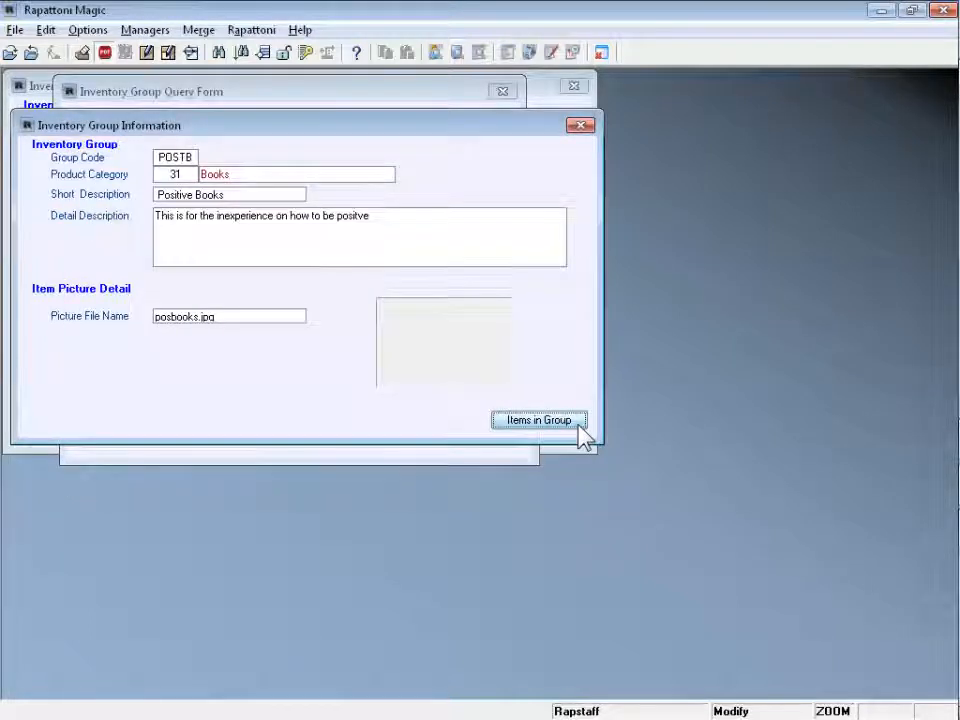
pyautogui.press('Escape')
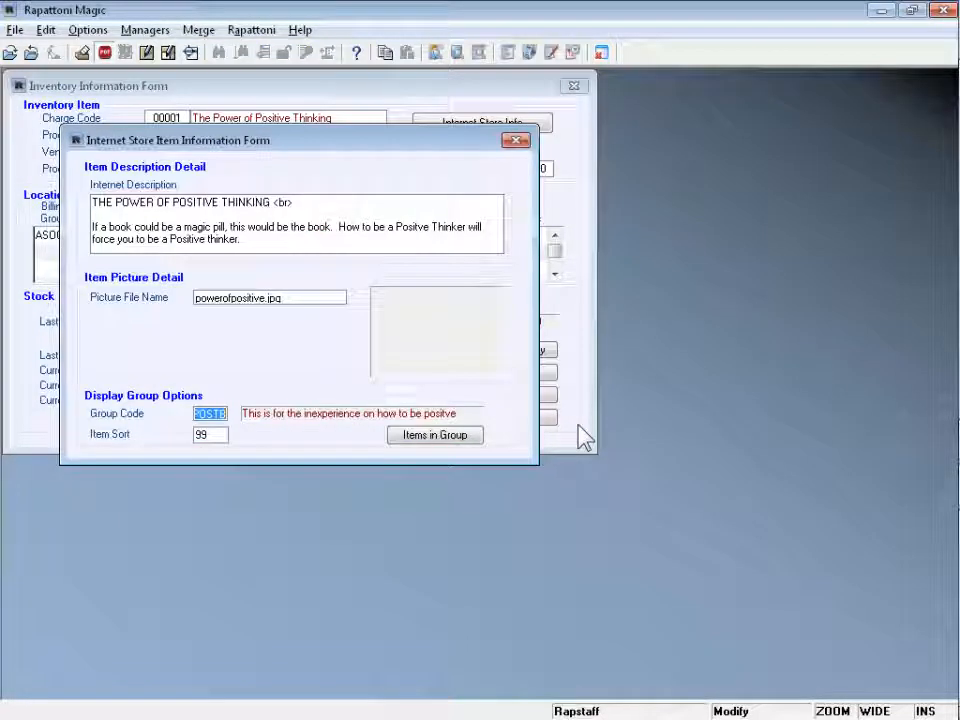
pyautogui.press('Escape')
pyautogui.press('Escape')
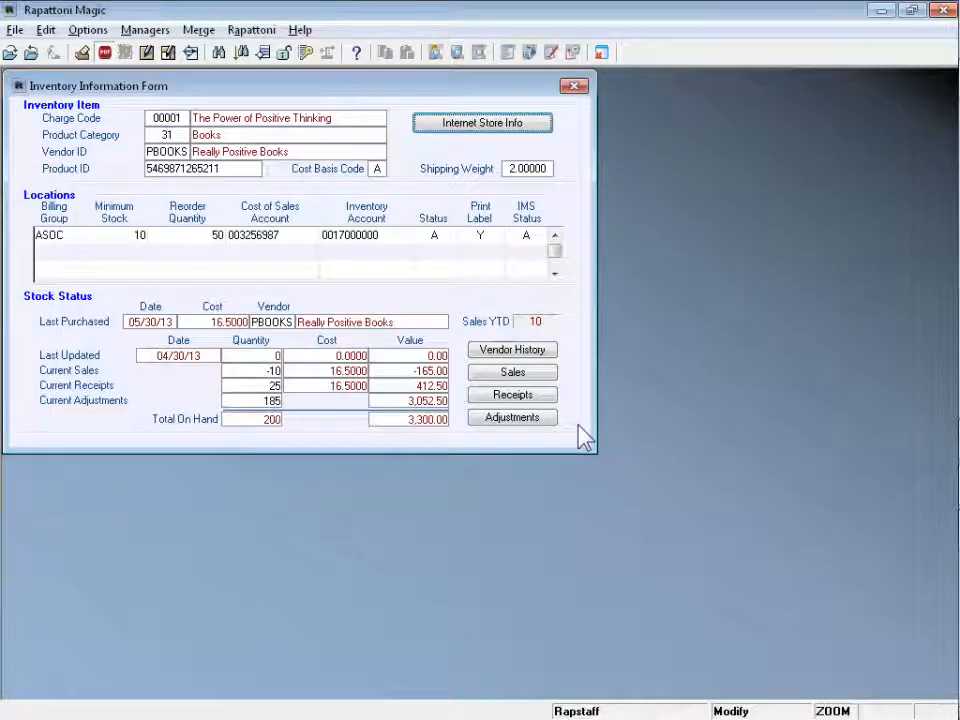
pyautogui.press('Escape')
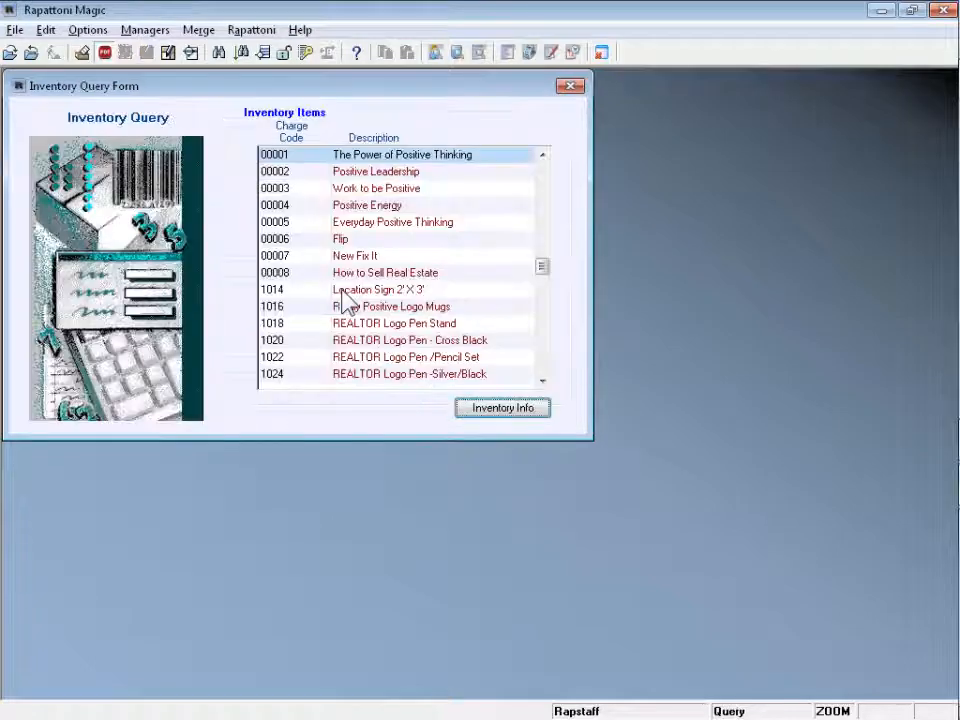
pyautogui.press('Escape')
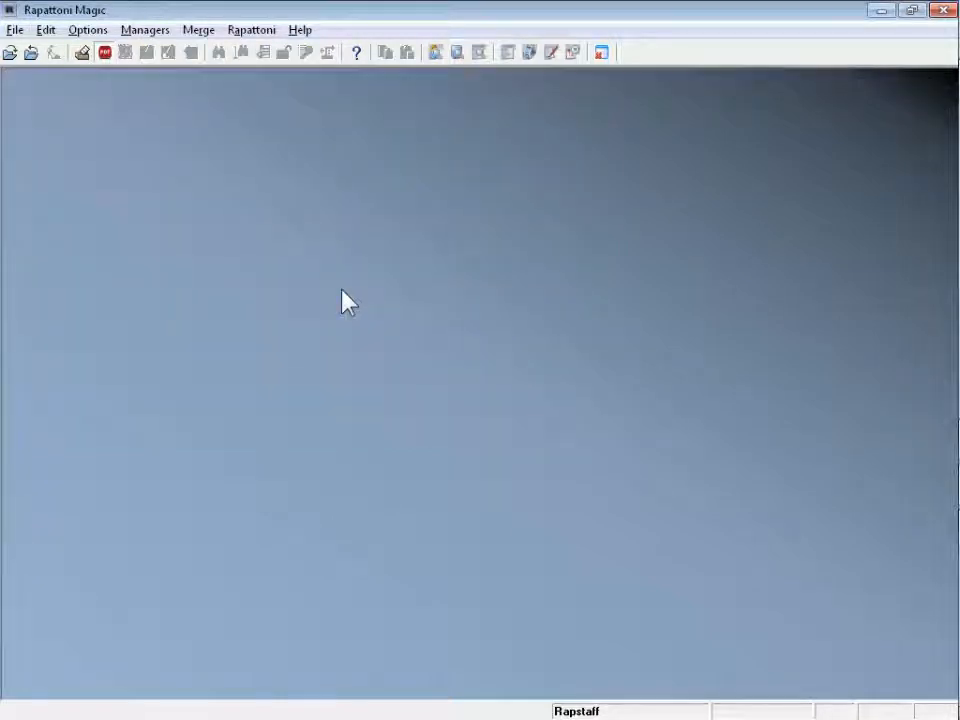
pyautogui.hotkey('alt', 'Tab')
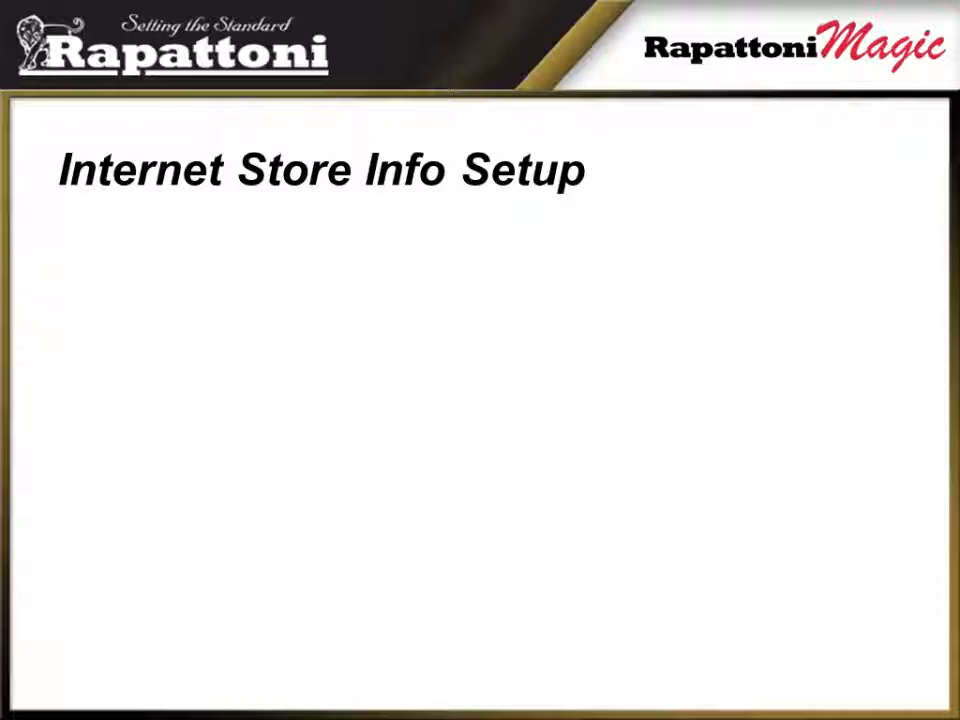
pyautogui.press('Right')
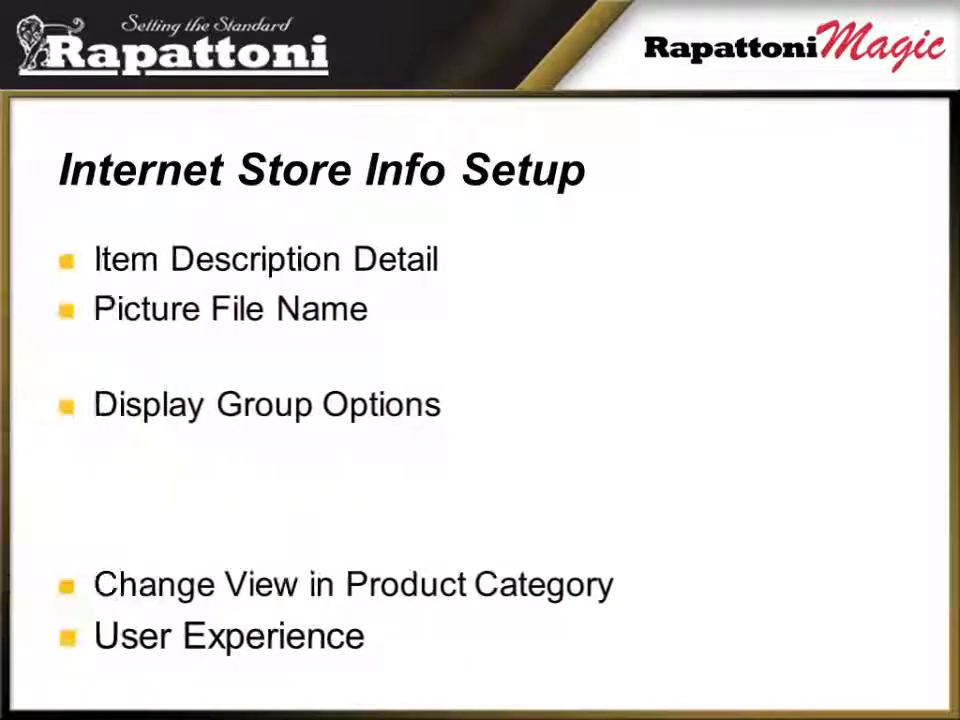
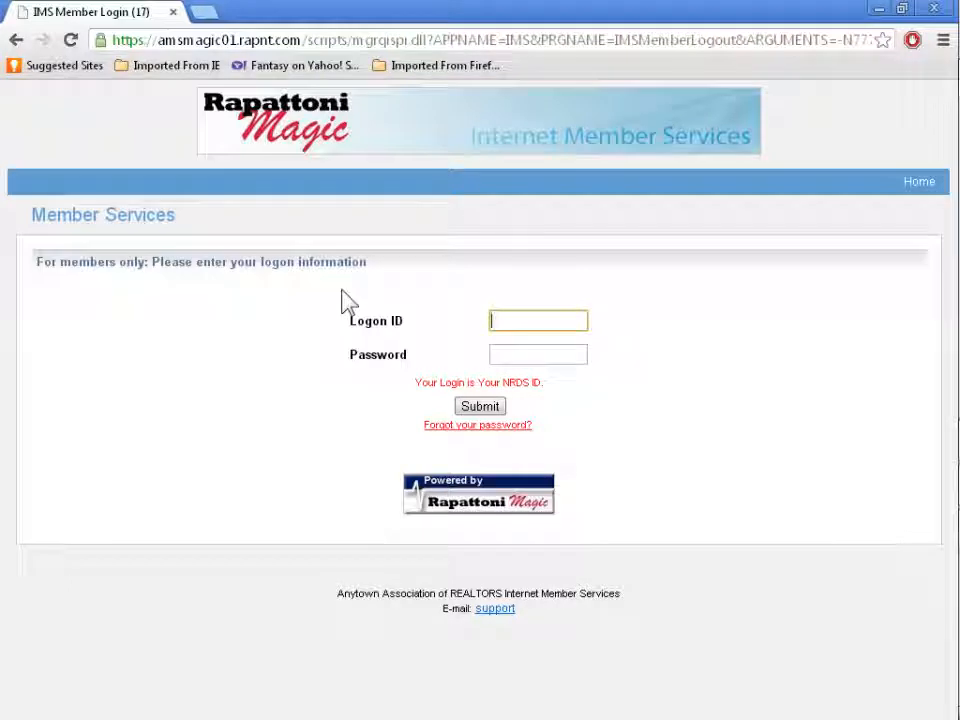
# Log in to Member Services with the member's logon ID and password.
pyautogui.write('ritt')
pyautogui.press('Tab')
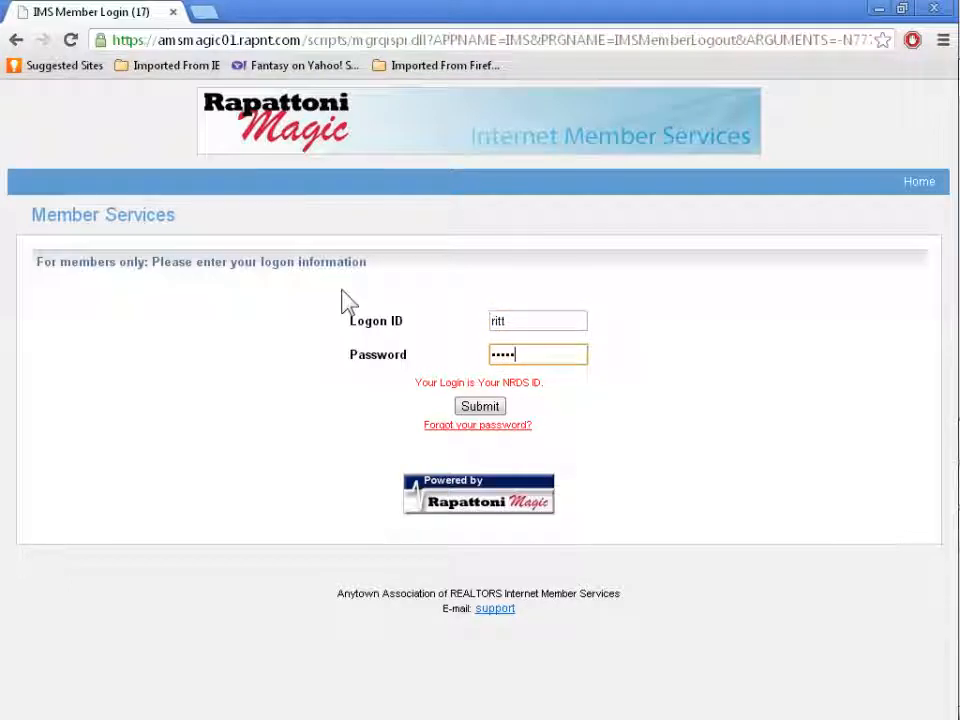
pyautogui.press('Return')
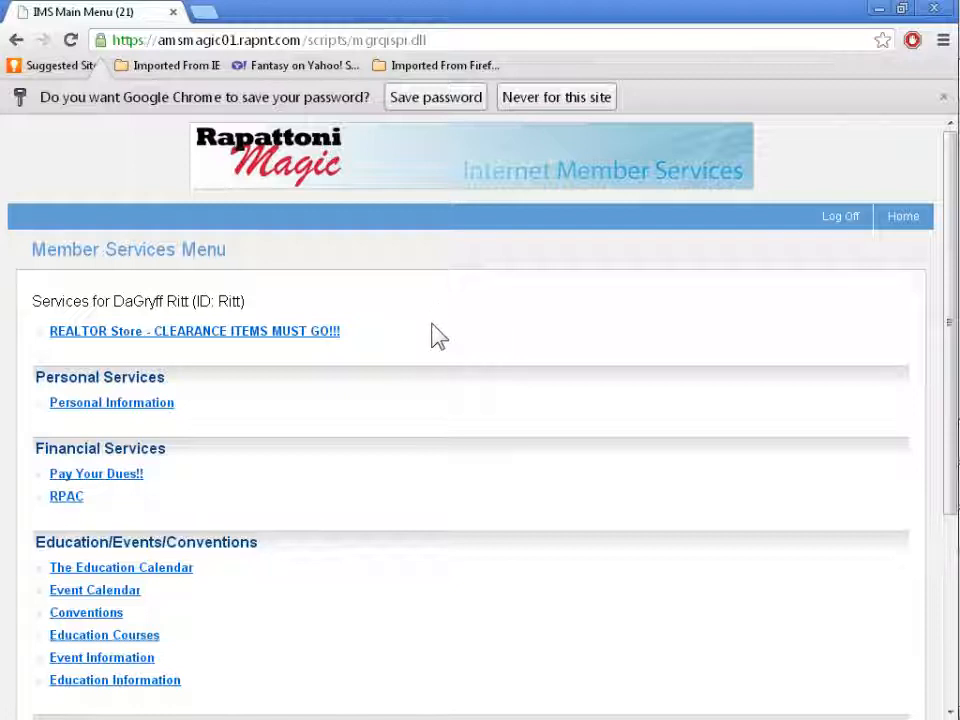
# Open the REALTOR Store's Books category and scroll through its listed products.
pyautogui.click(193, 340)
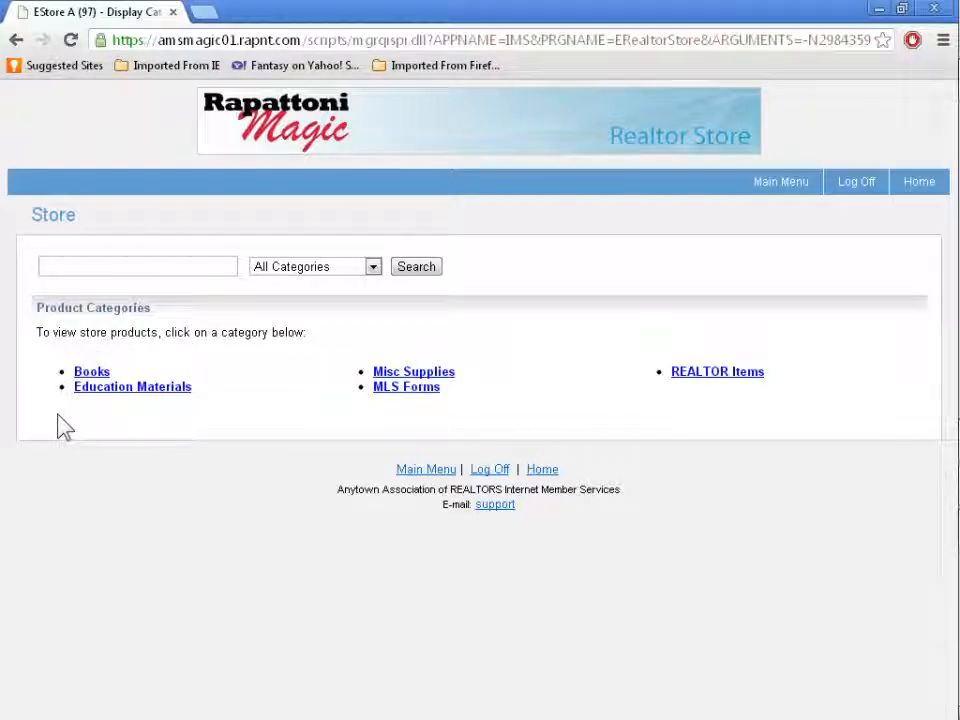
pyautogui.click(96, 375)
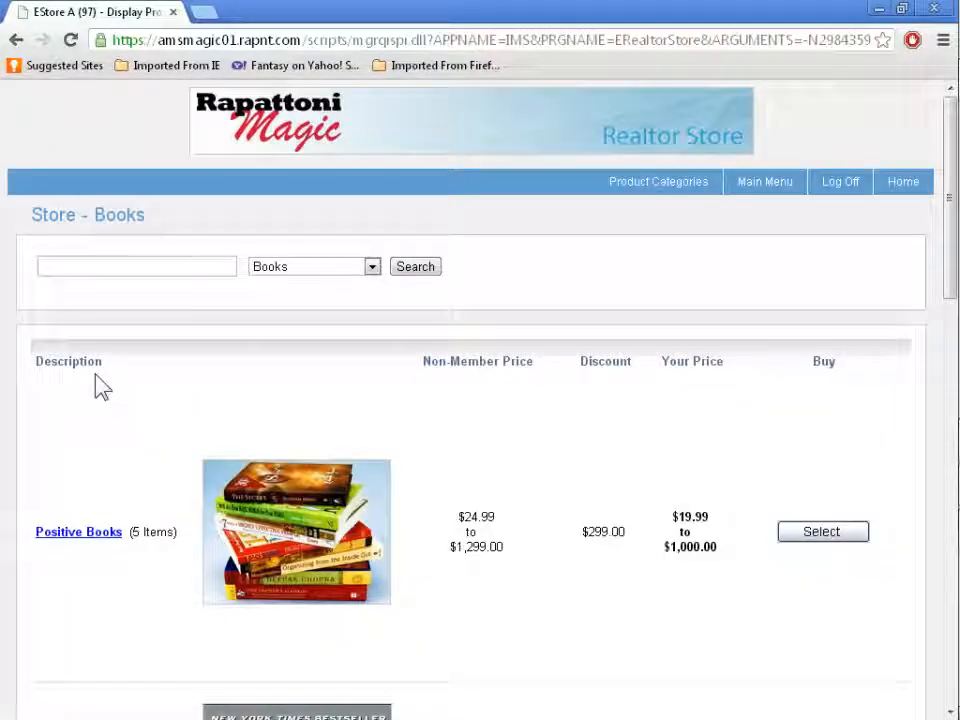
pyautogui.moveTo(952, 197)
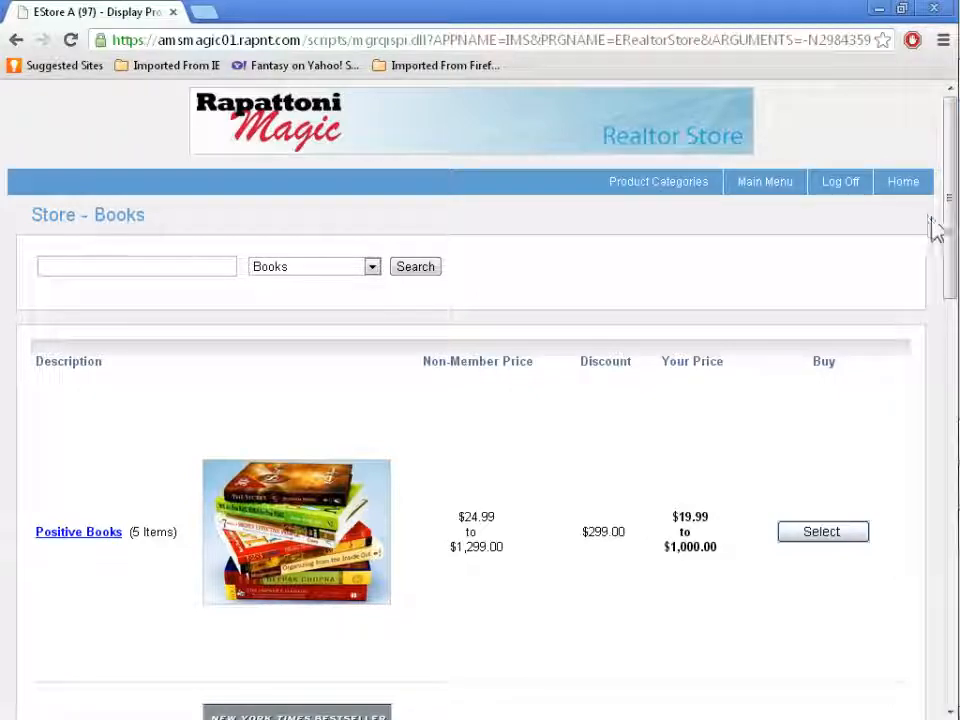
pyautogui.moveTo(947, 230); pyautogui.dragTo(949, 499)
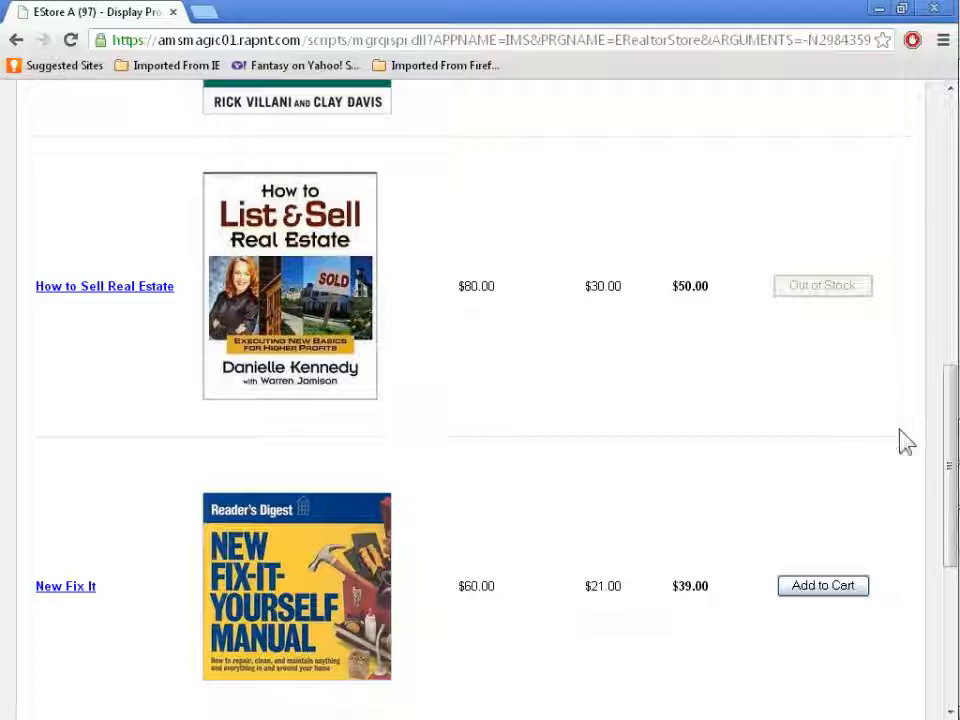
pyautogui.moveTo(949, 471); pyautogui.dragTo(938, 256)
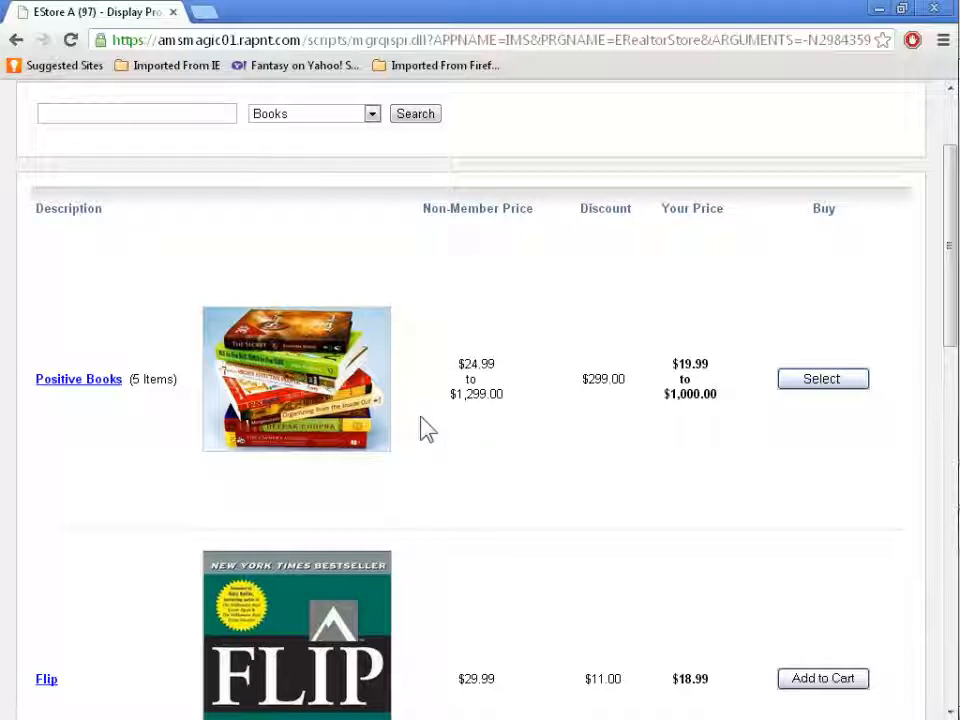
# Open the Positive Books group and view the picture and description of each book in it.
pyautogui.click(74, 381)
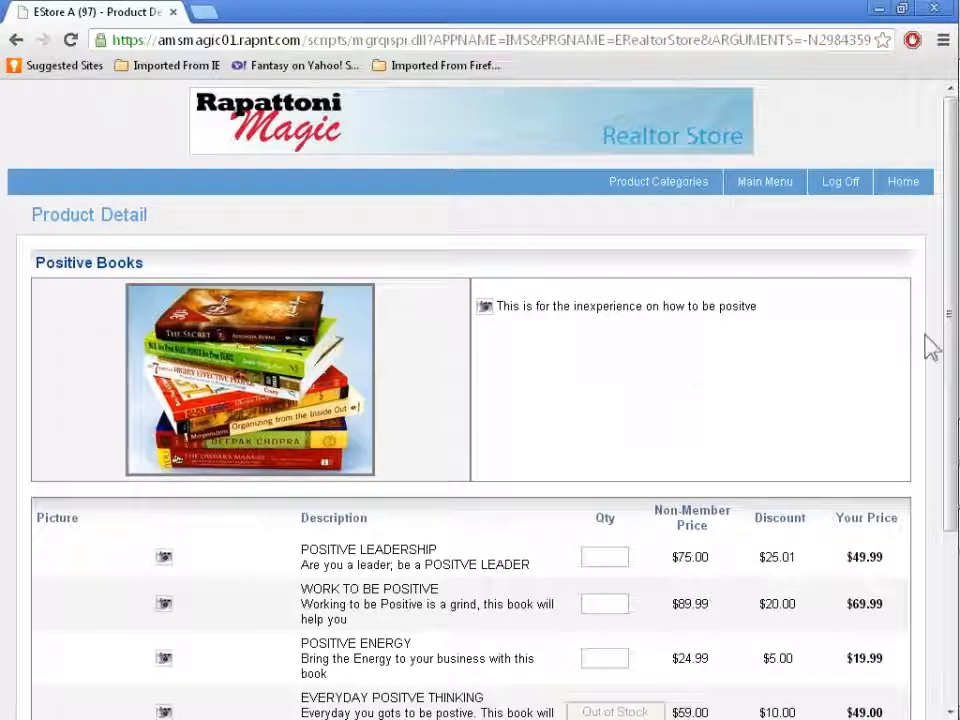
pyautogui.moveTo(951, 345); pyautogui.dragTo(950, 426)
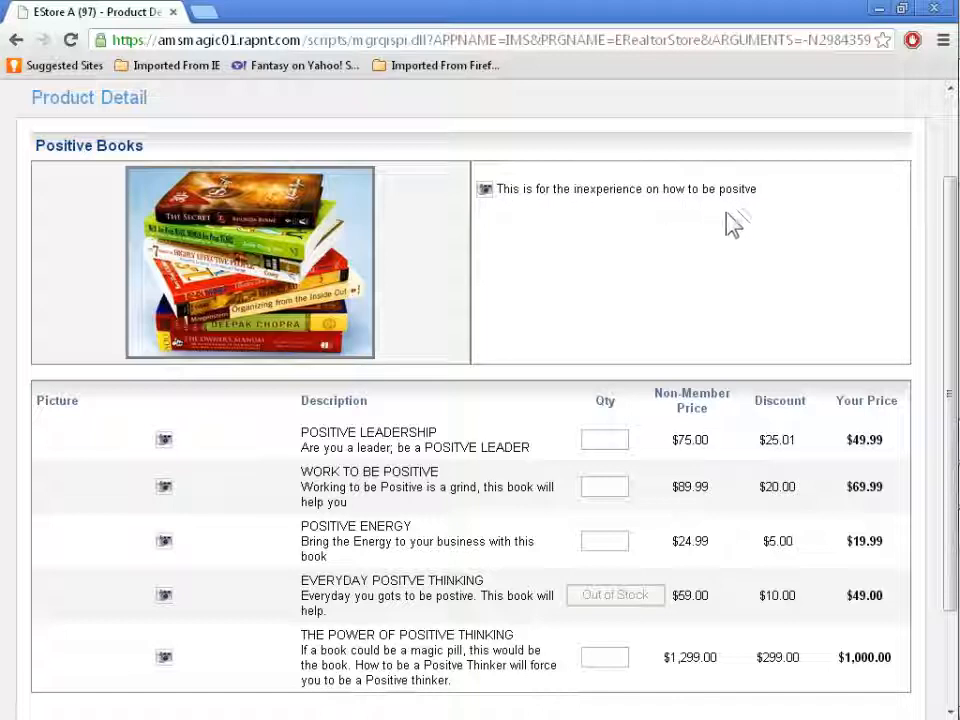
pyautogui.click(163, 442)
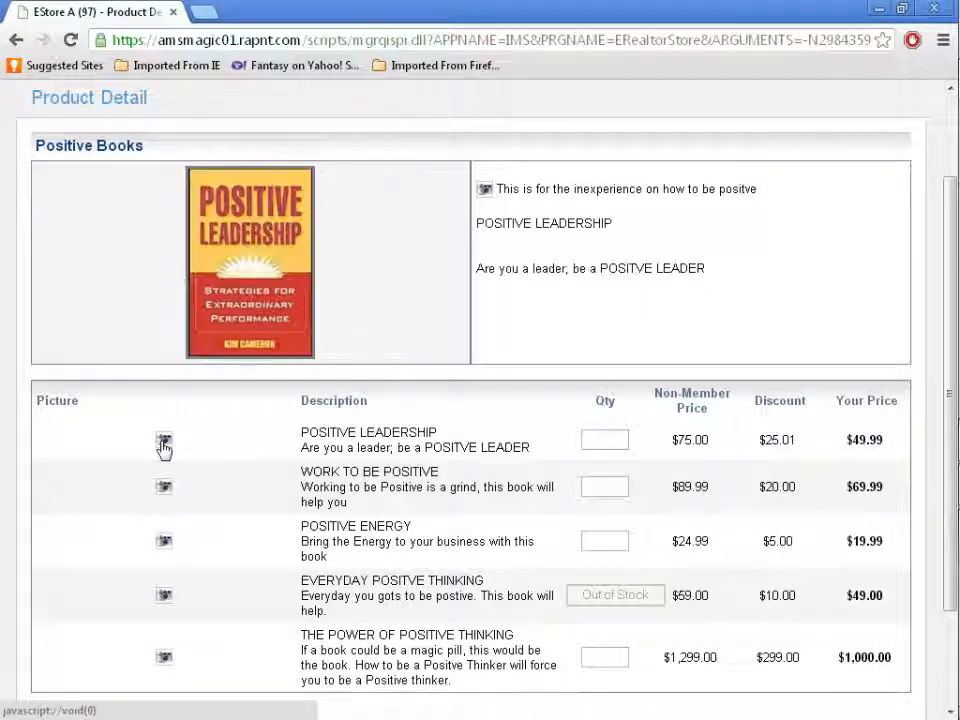
pyautogui.click(166, 490)
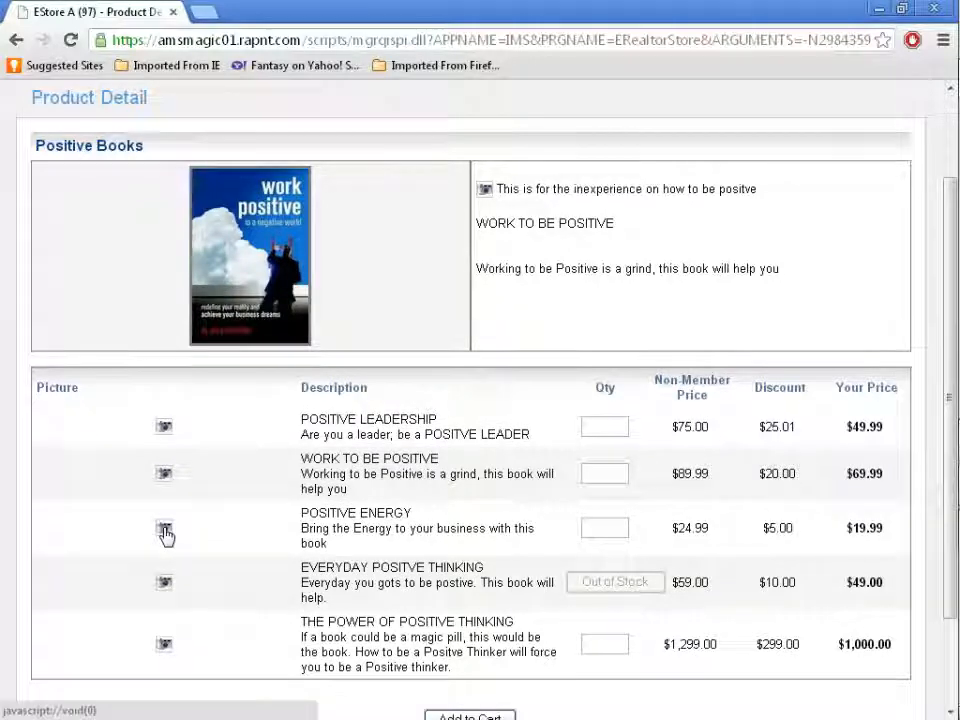
pyautogui.click(165, 530)
pyautogui.click(166, 590)
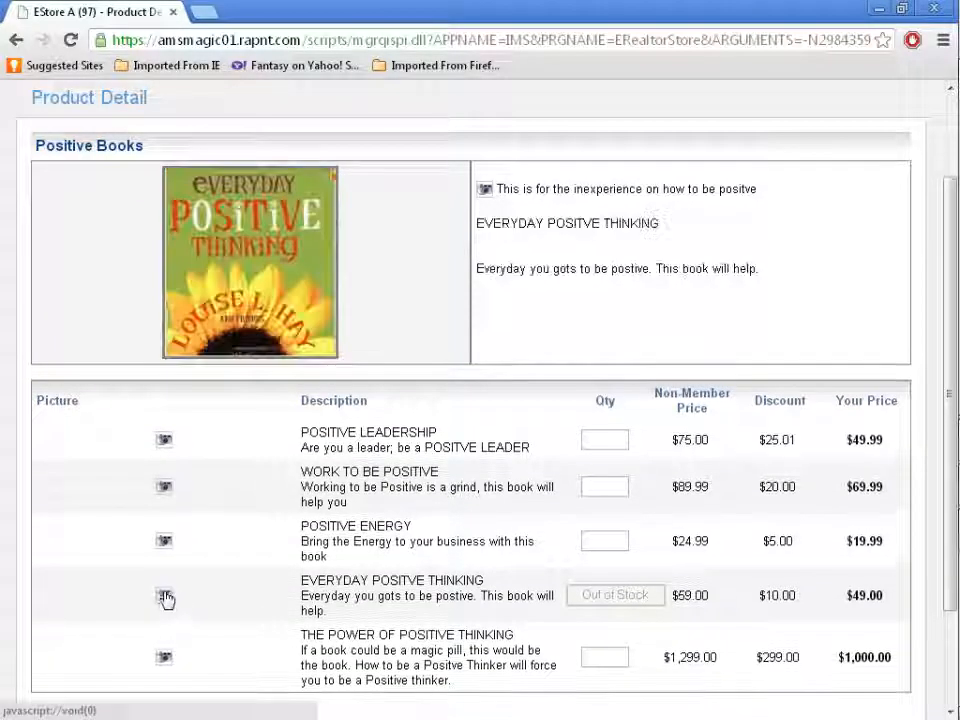
pyautogui.click(164, 660)
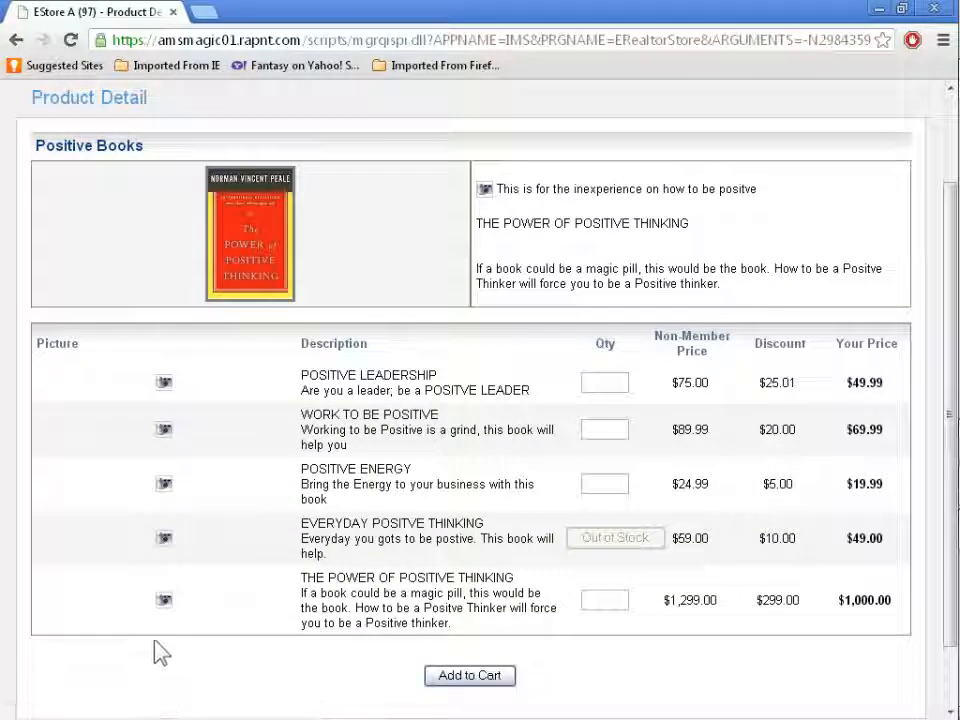
pyautogui.click(164, 386)
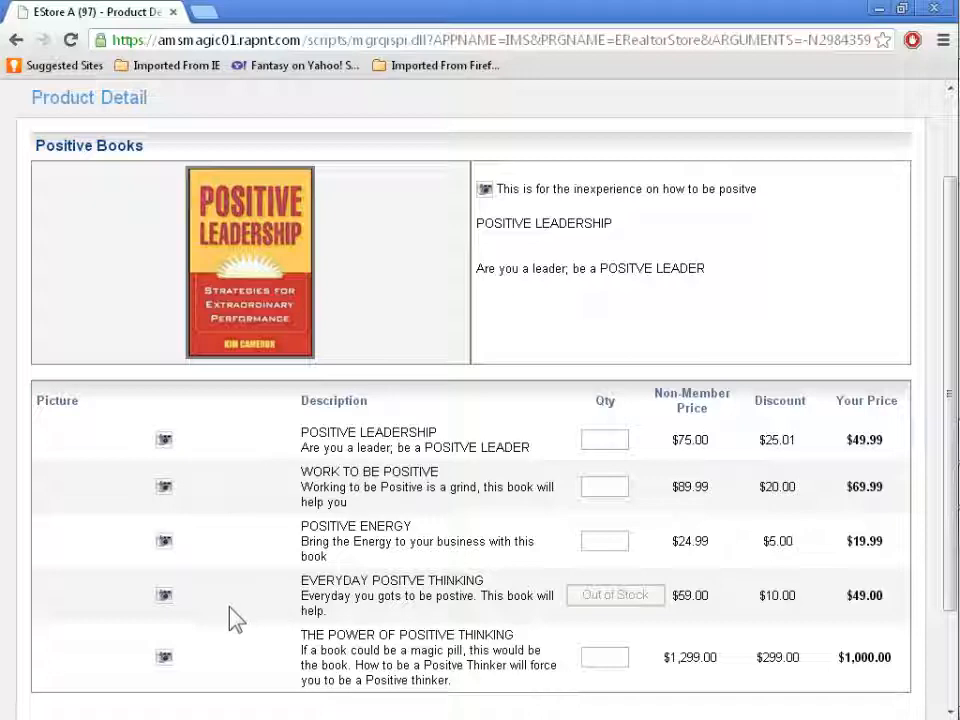
pyautogui.click(164, 660)
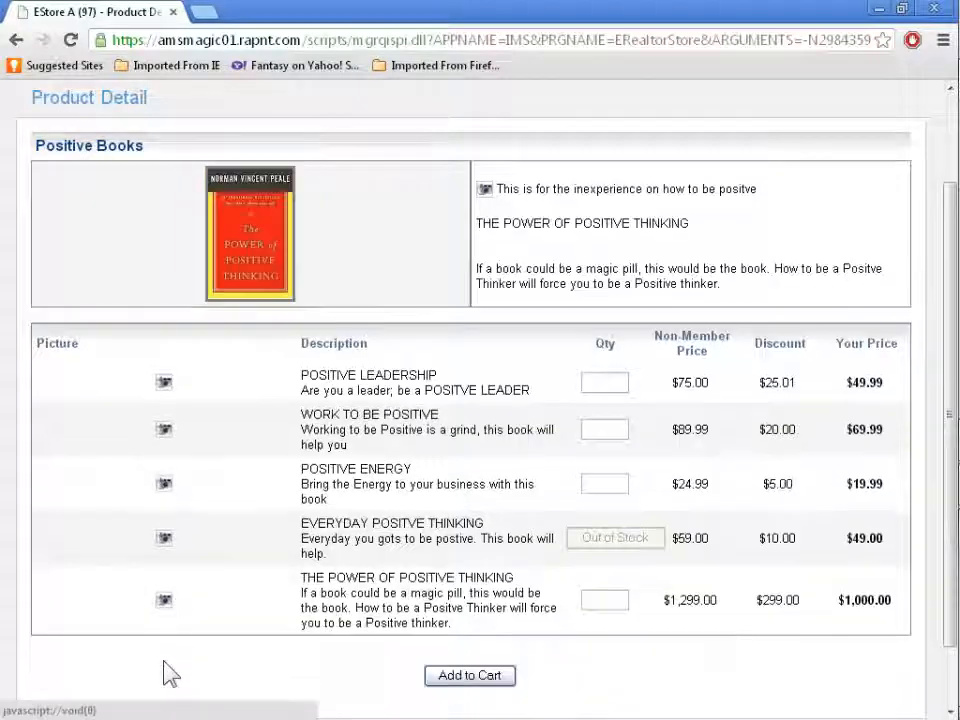
# Add 5 copies of The Power of Positive Thinking to the shopping cart.
pyautogui.click(604, 598)
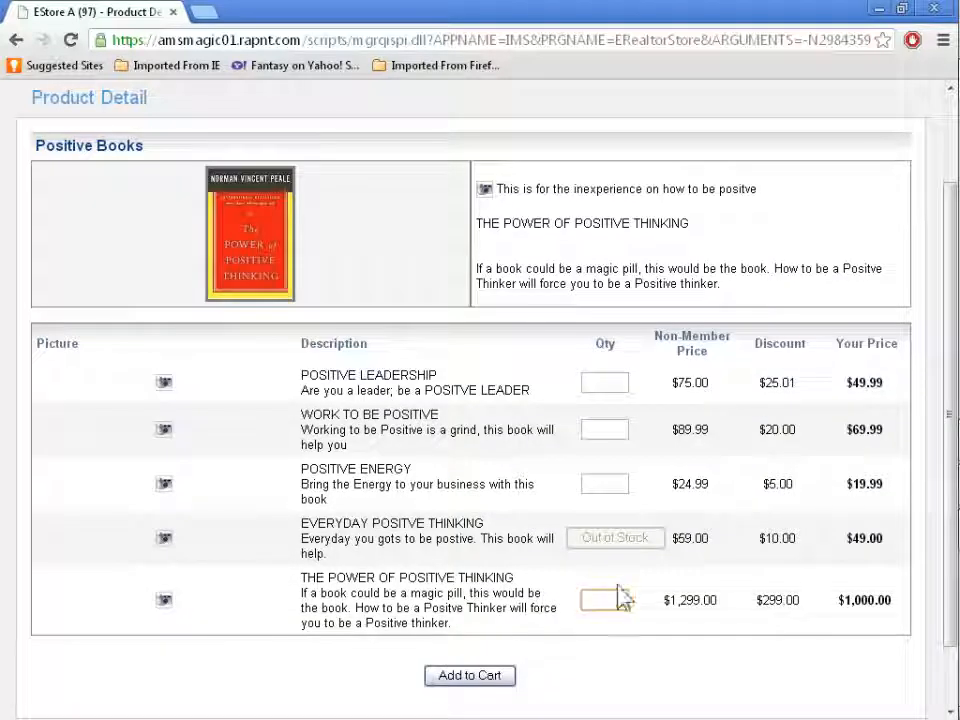
pyautogui.write('5')
pyautogui.scroll(-2, 636, 590)
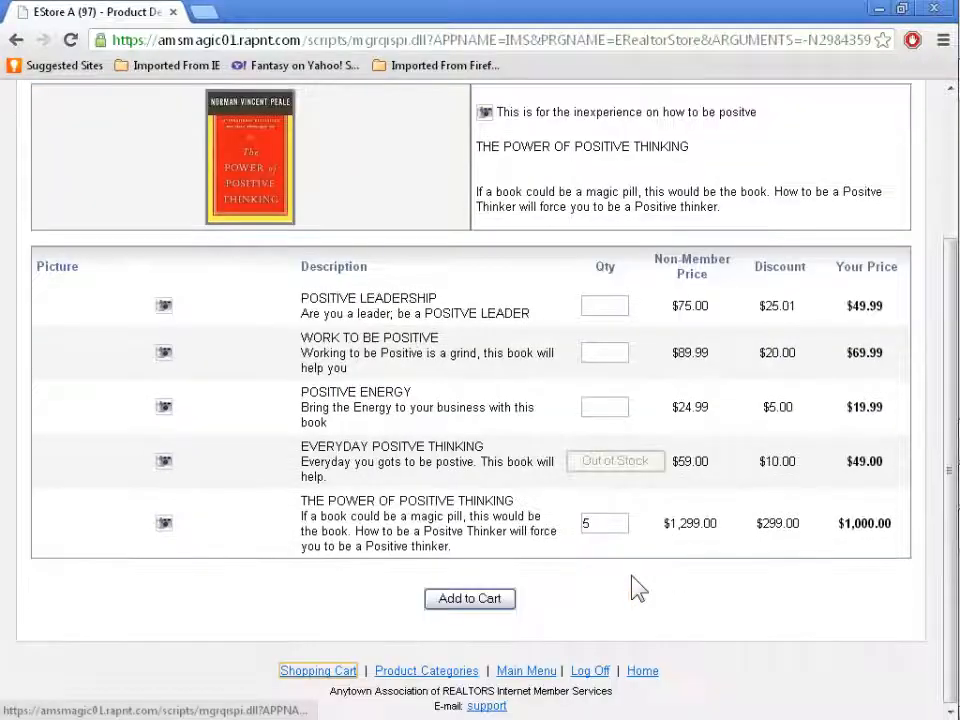
pyautogui.click(503, 604)
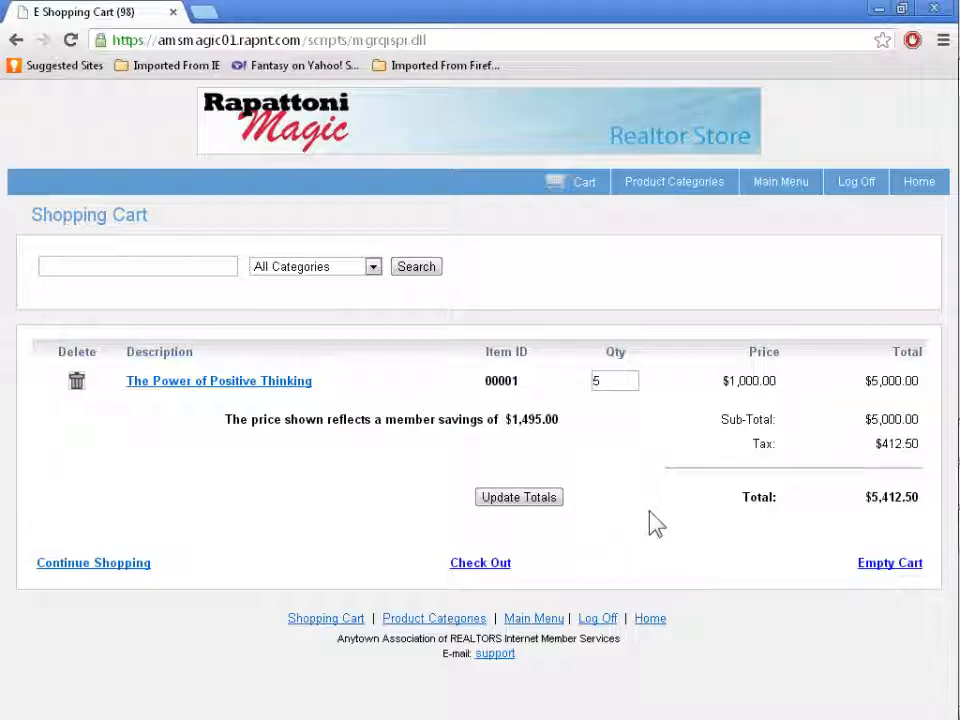
pyautogui.hotkey('alt', 'Tab')
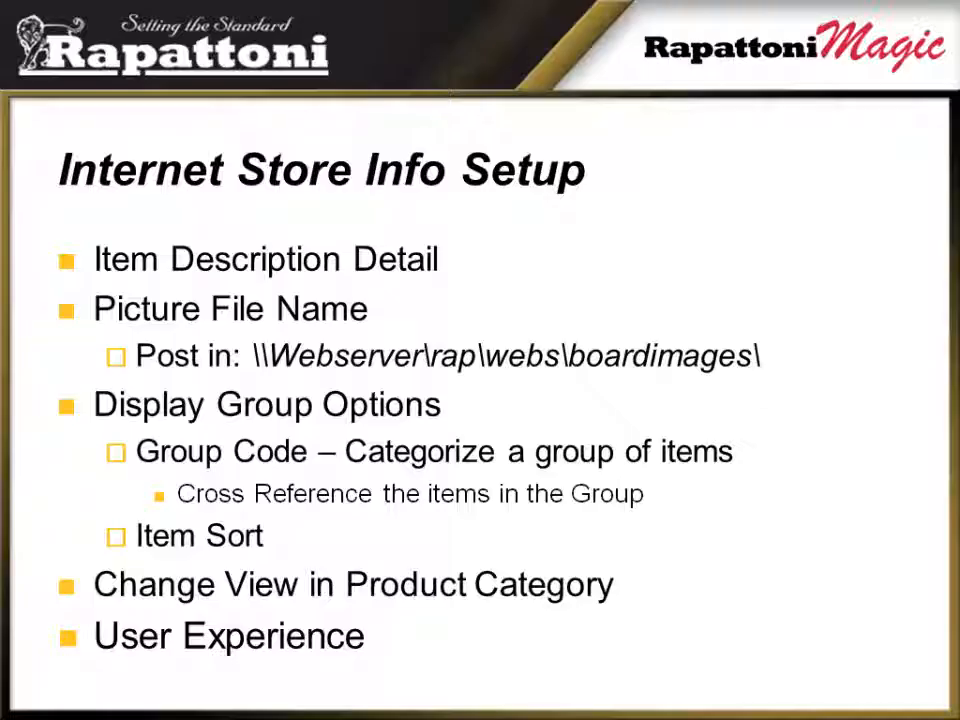
pyautogui.press('Right')
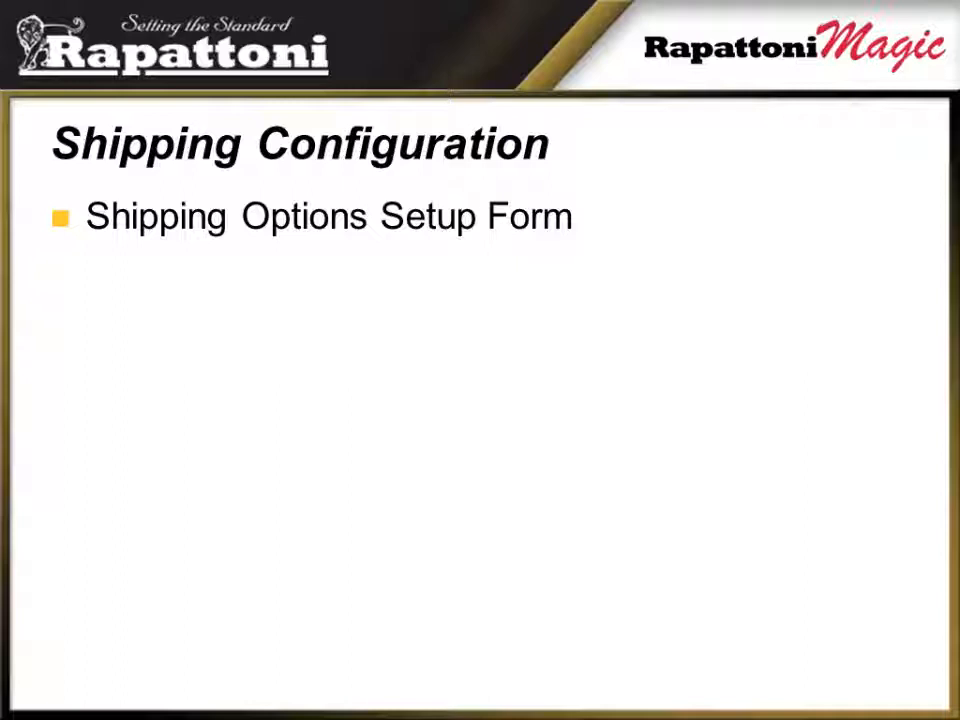
# Switch back to Rapattoni Magic and open the Internet Member Services Shipping Options Setup Form.
pyautogui.hotkey('alt', 'Tab')
pyautogui.hotkey('alt', 'Tab')
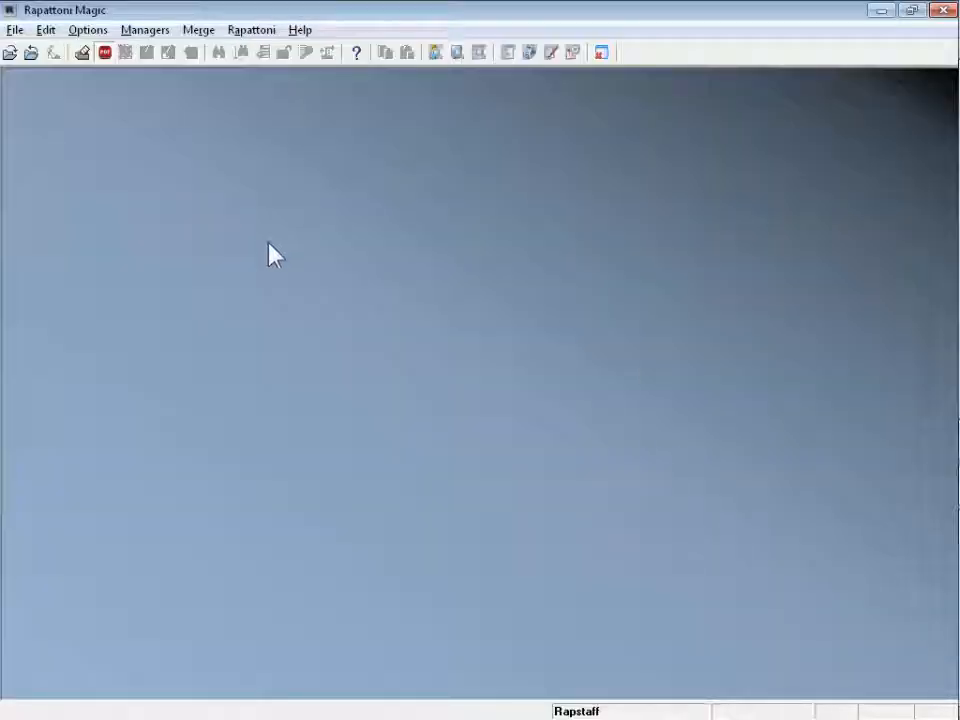
pyautogui.click(148, 31)
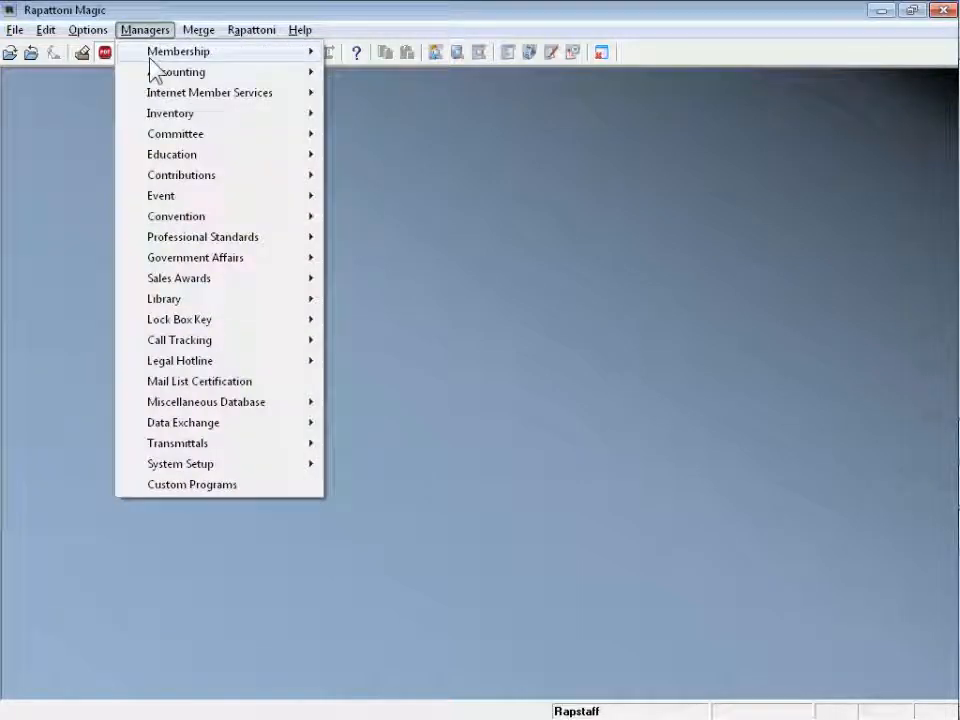
pyautogui.moveTo(178, 100)
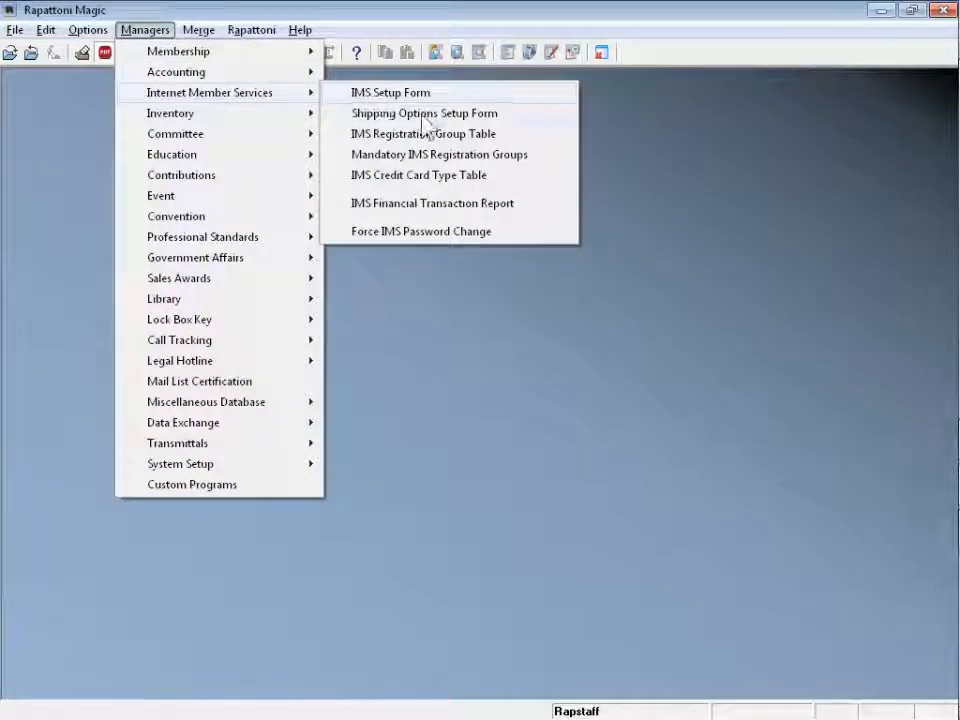
pyautogui.click(474, 115)
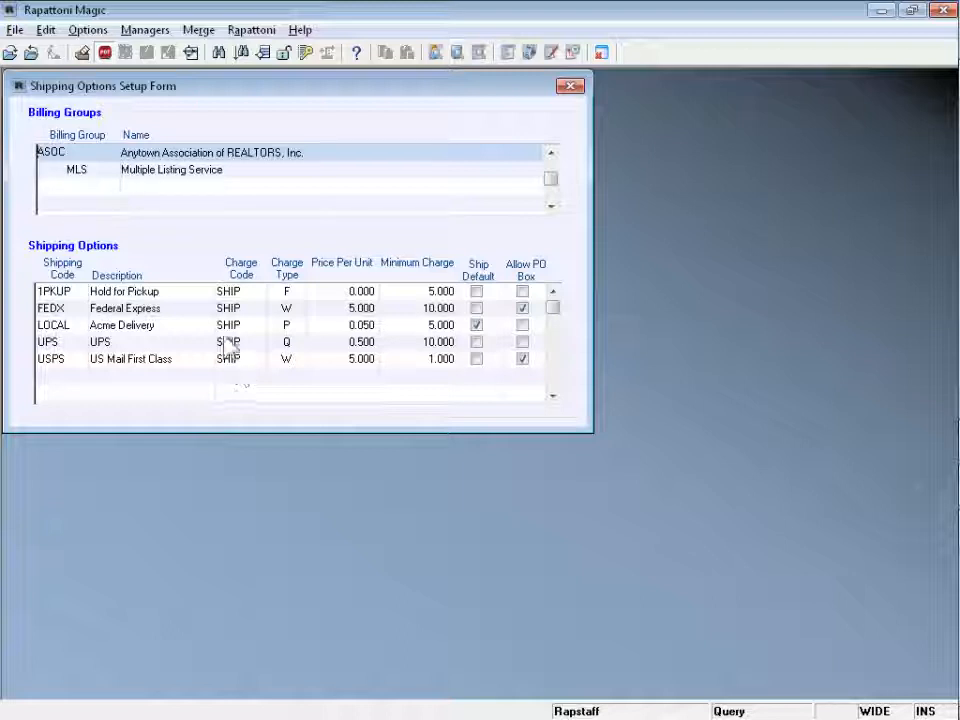
# Zoom into the 1PKUP option's SHIP charge code to view its charge code information, then close it.
pyautogui.click(229, 291)
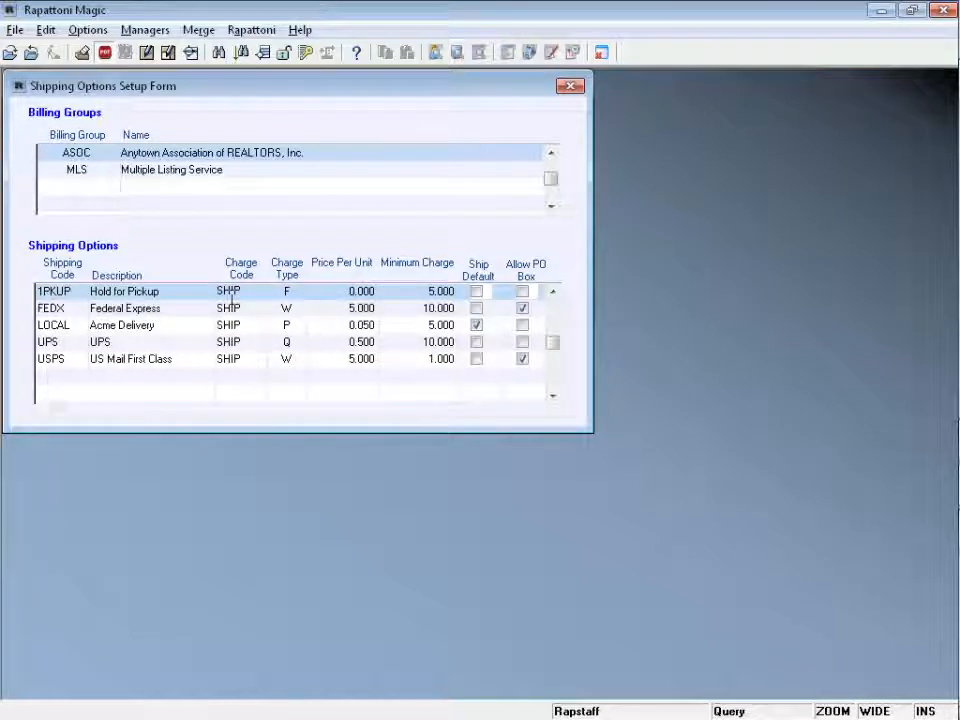
pyautogui.press('F5')
pyautogui.press('F5')
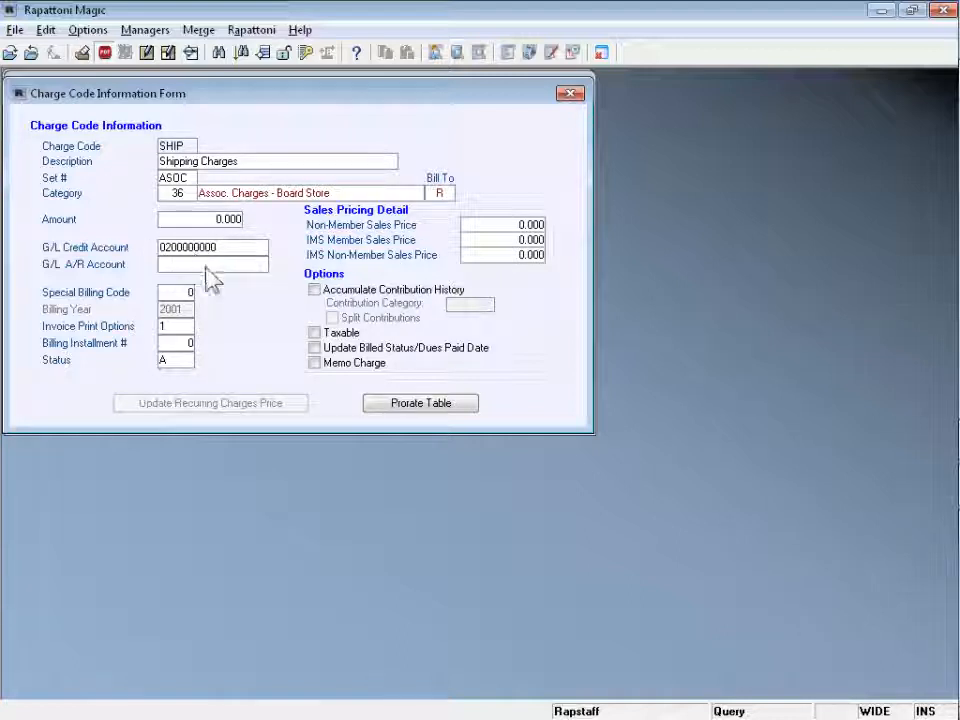
pyautogui.press('Escape')
pyautogui.press('Escape')
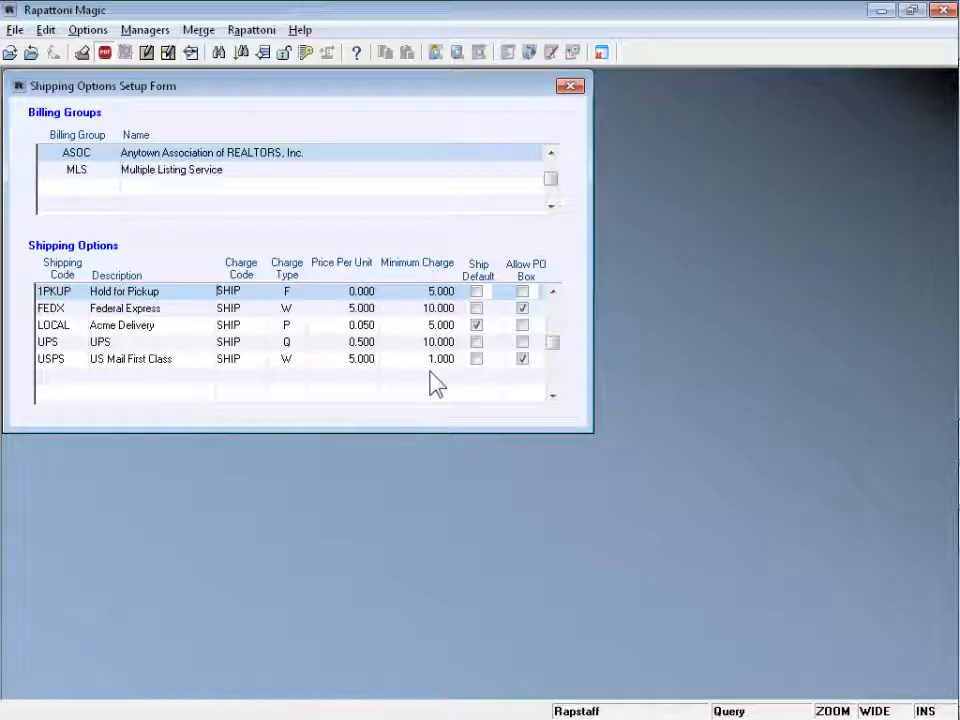
# Review the charge type choices for the 1PKUP shipping option, then close the Shipping Options Setup Form.
pyautogui.click(294, 291)
pyautogui.doubleClick(294, 291)
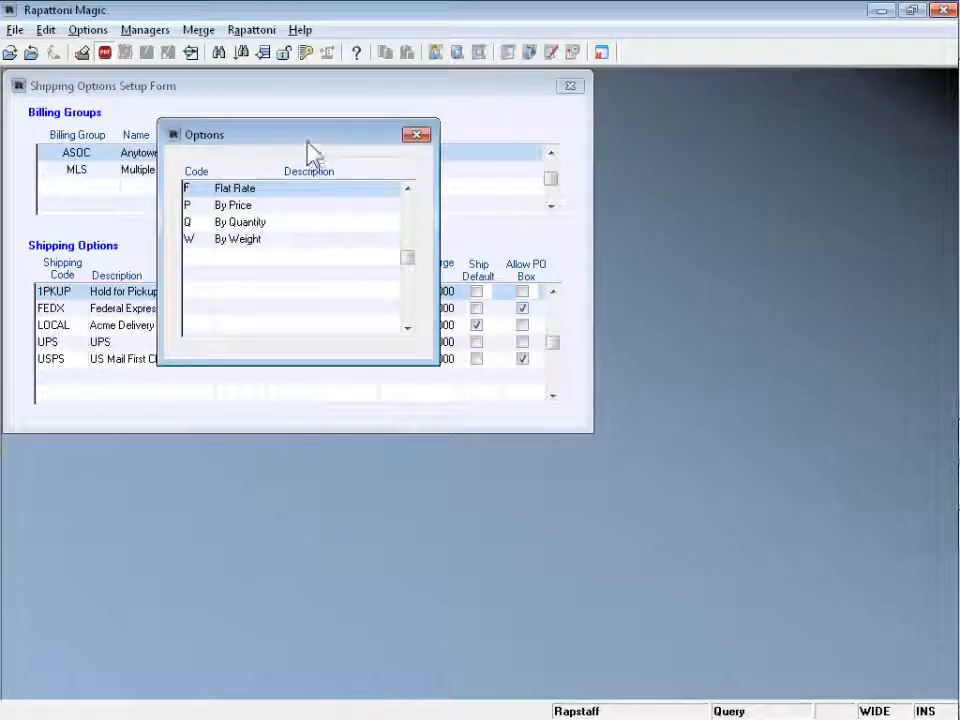
pyautogui.moveTo(309, 137); pyautogui.dragTo(377, 387)
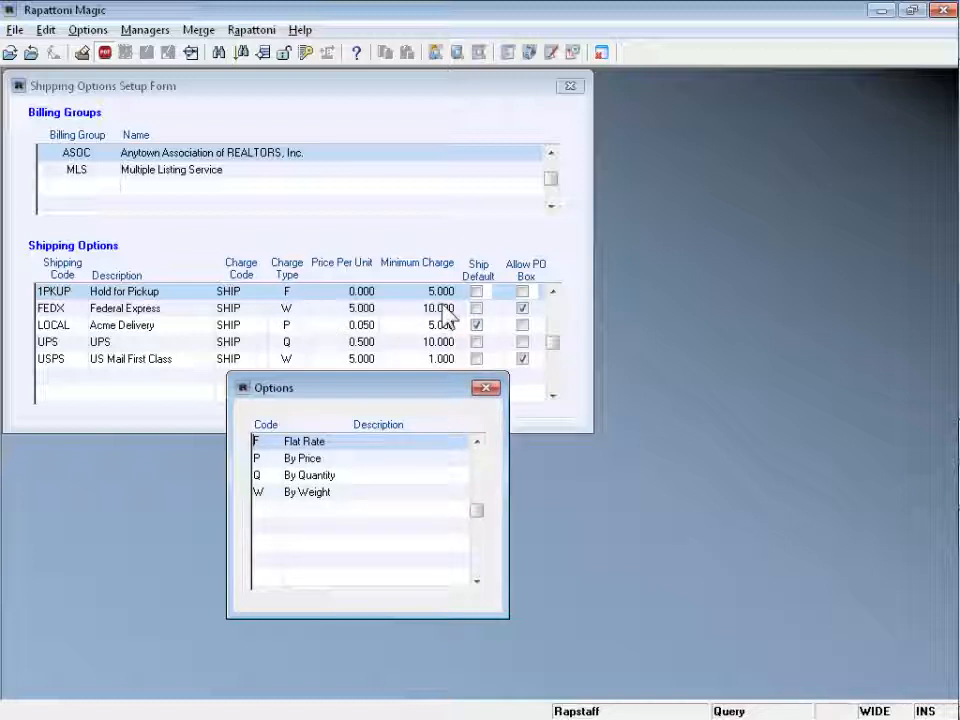
pyautogui.click(492, 390)
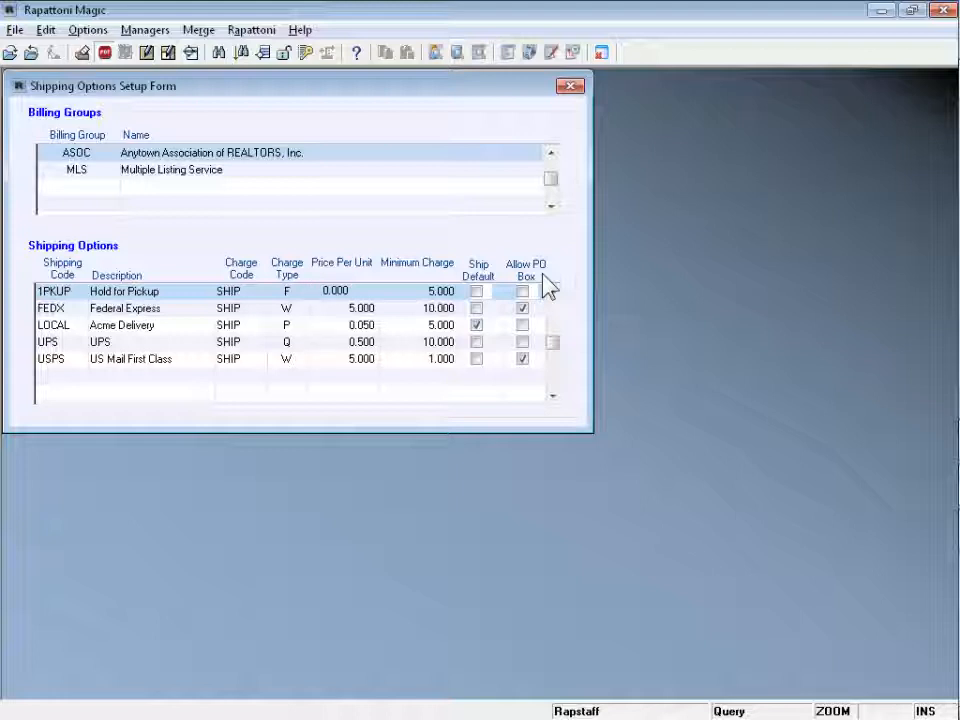
pyautogui.press('Escape')
pyautogui.press('Escape')
pyautogui.press('Escape')
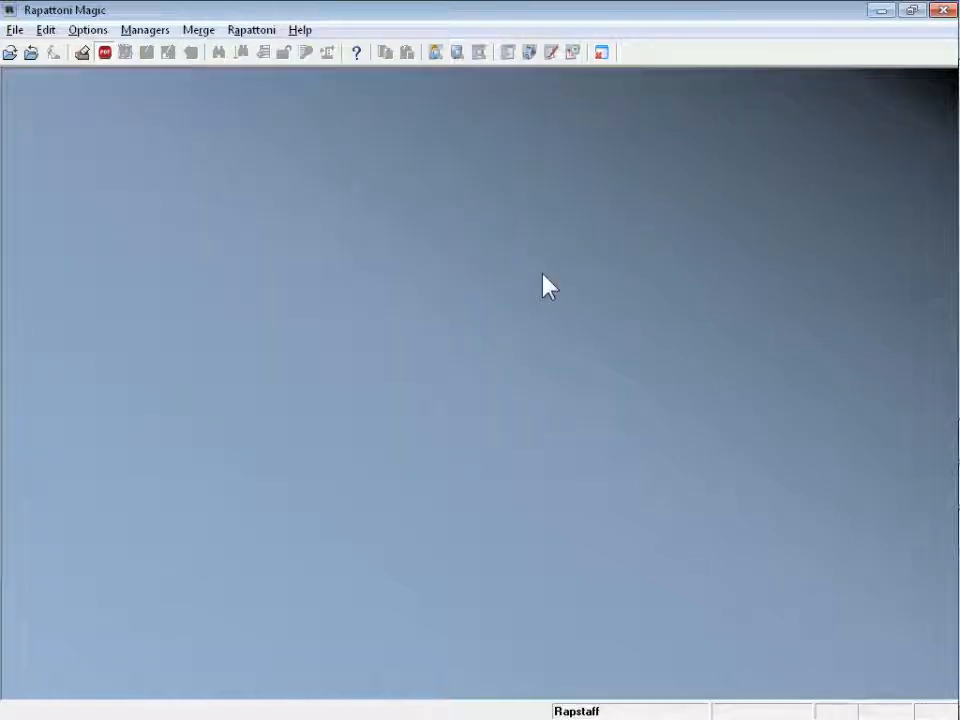
pyautogui.hotkey('alt', 'Tab')
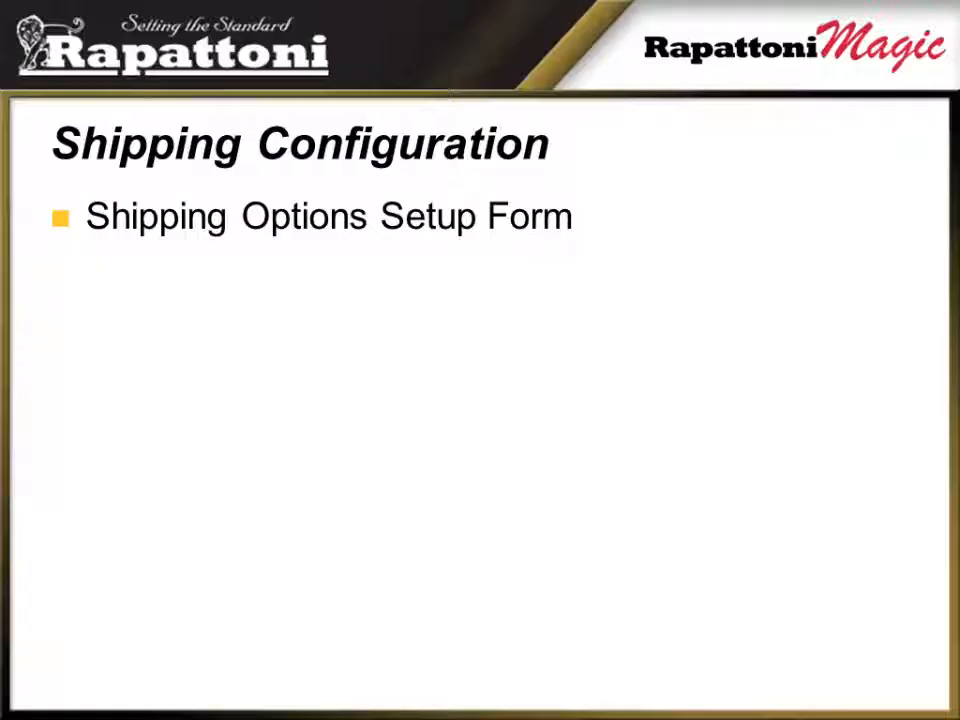
pyautogui.press('Right')
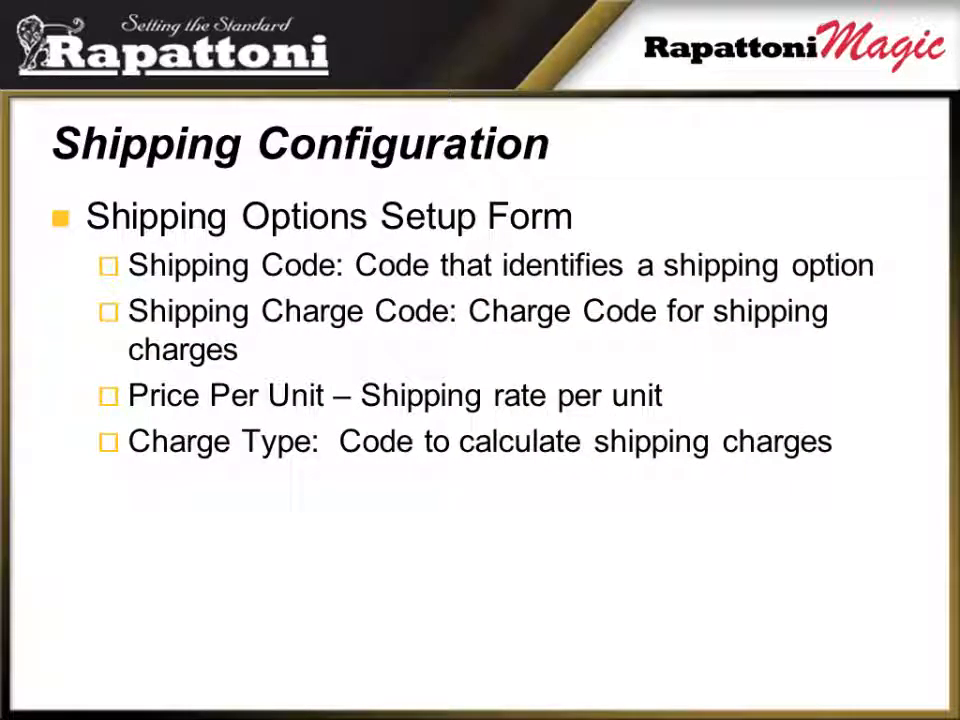